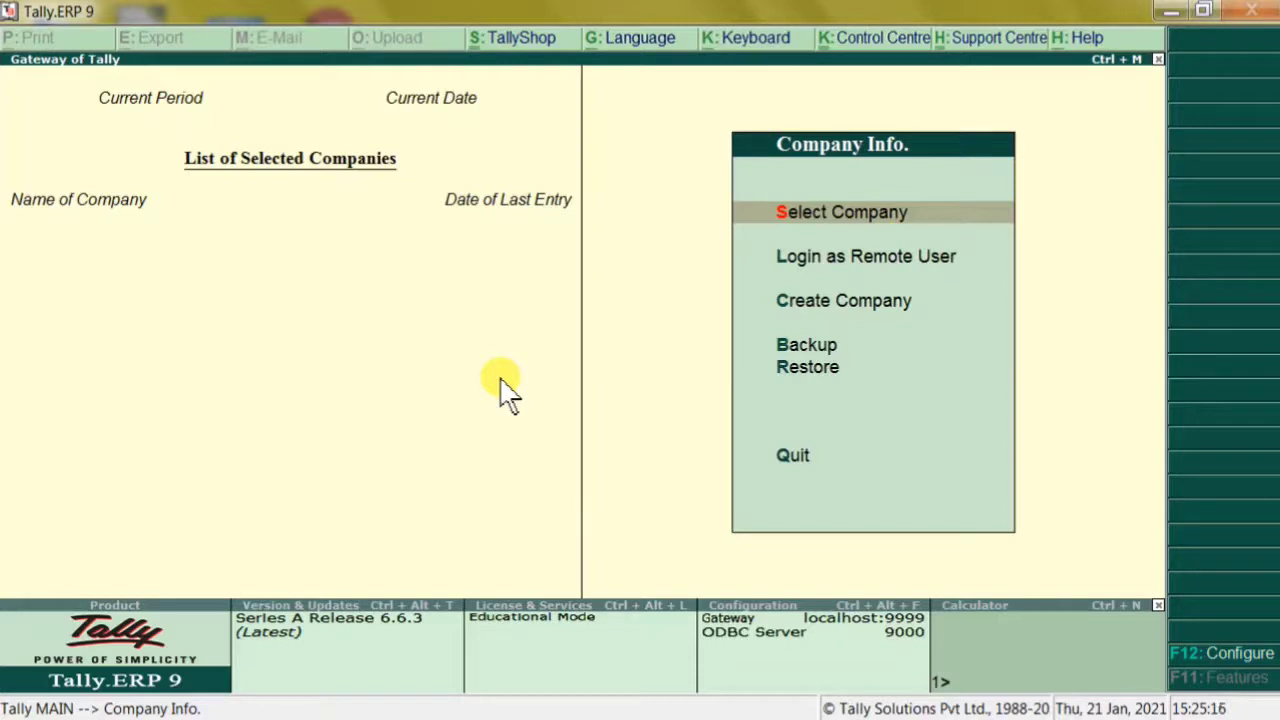
Choose Create Company from the Gateway of Tally's Company Info menu
key("Down")
key("Down")
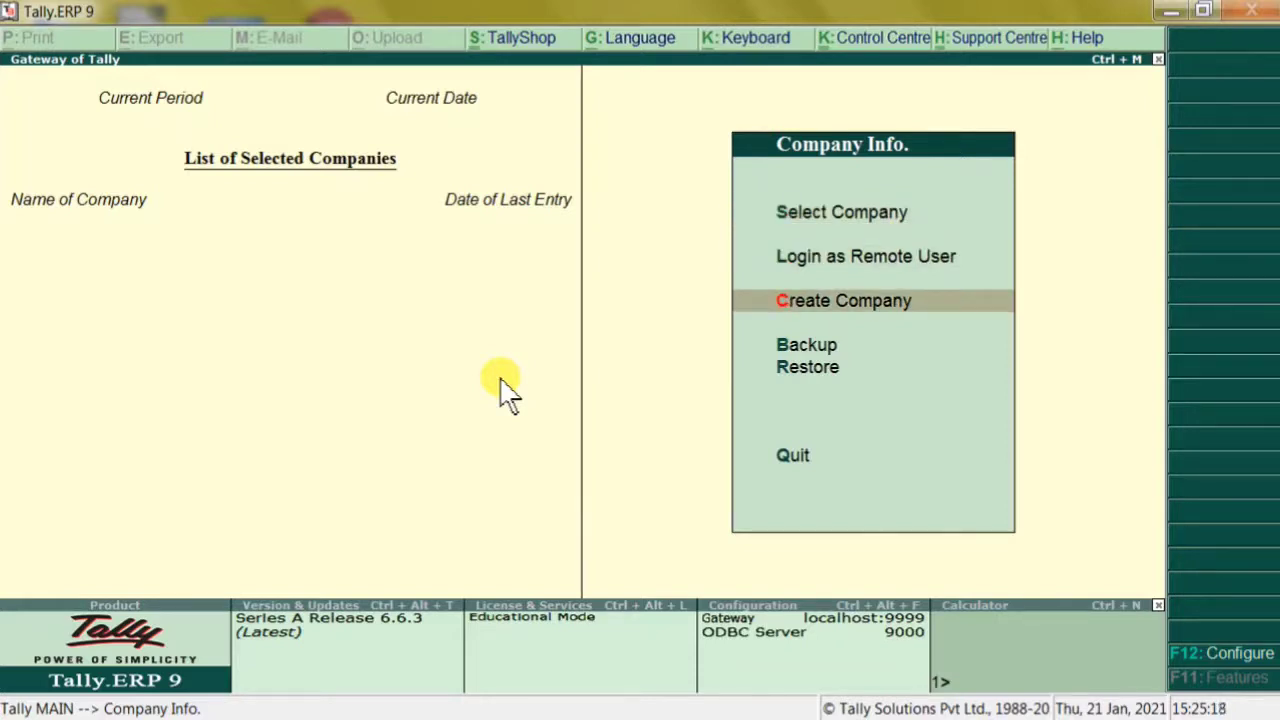
key("Return")
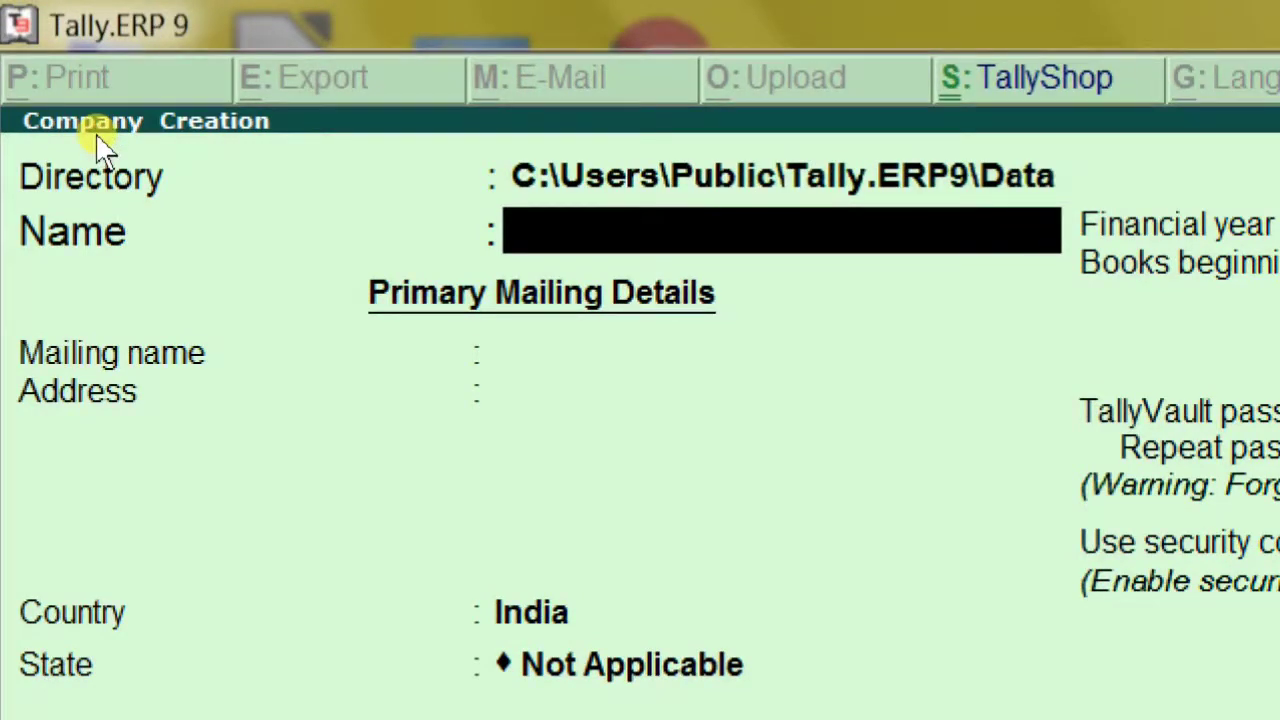
Enter DEMO as company name, mailing name and address, keep India, and type UT for state
type("DEOM")
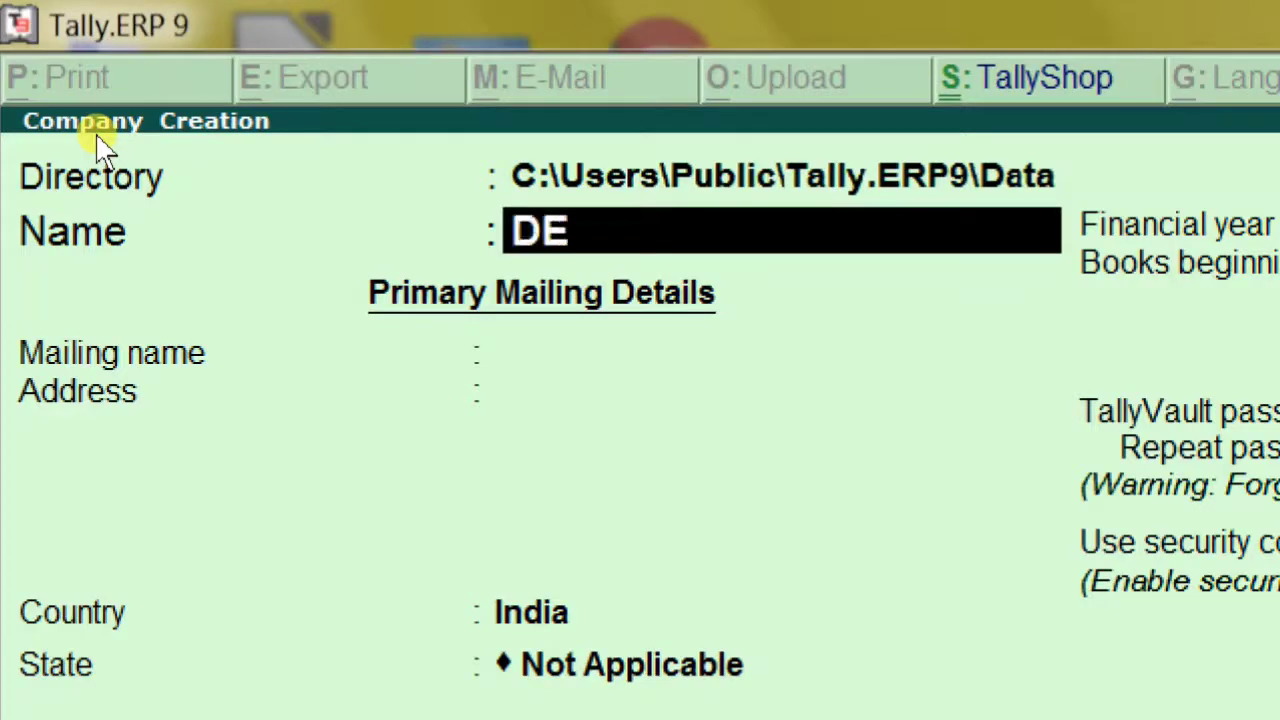
key("BackSpace")
key("BackSpace")
type("MO")
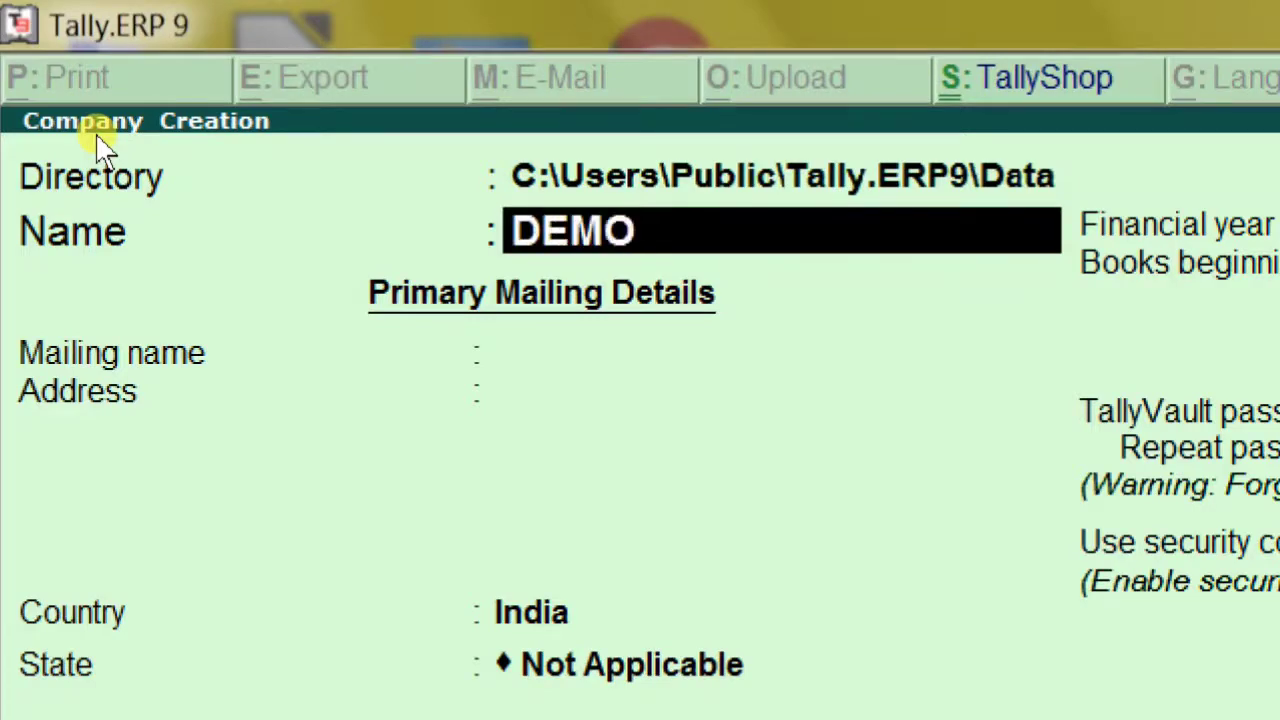
key("Return")
key("Return")
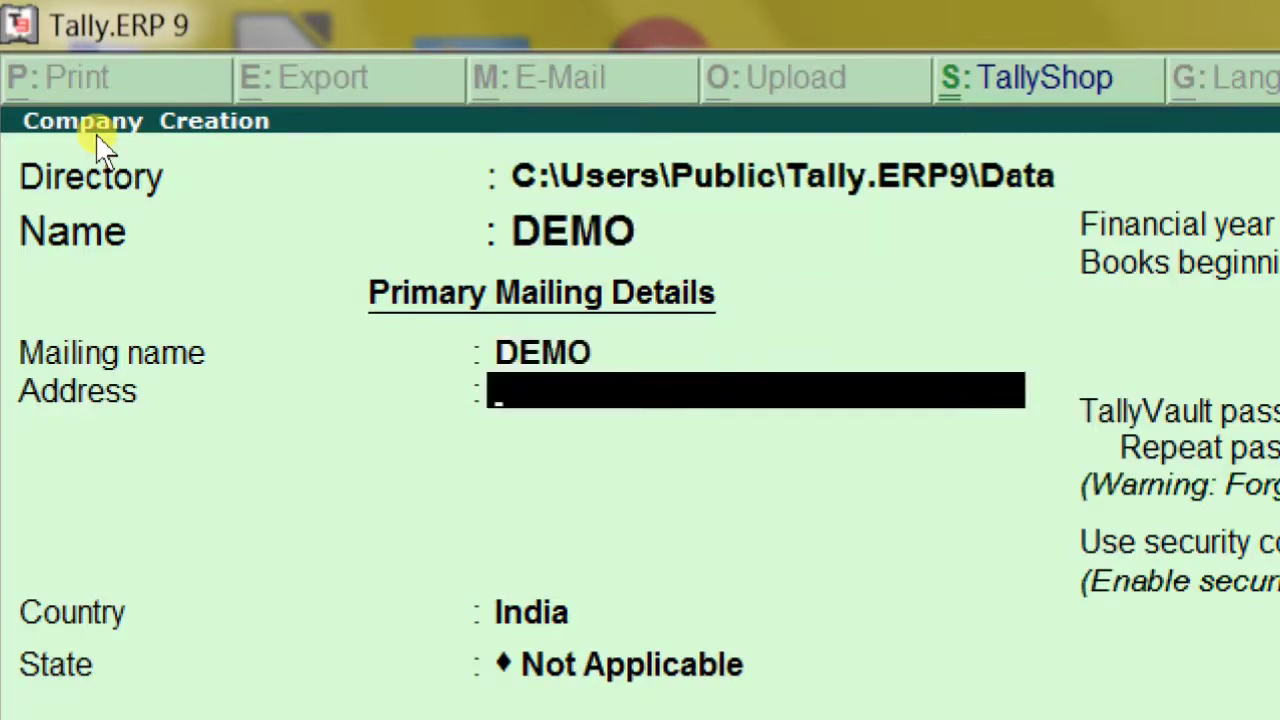
type("DEMO")
key("Return")
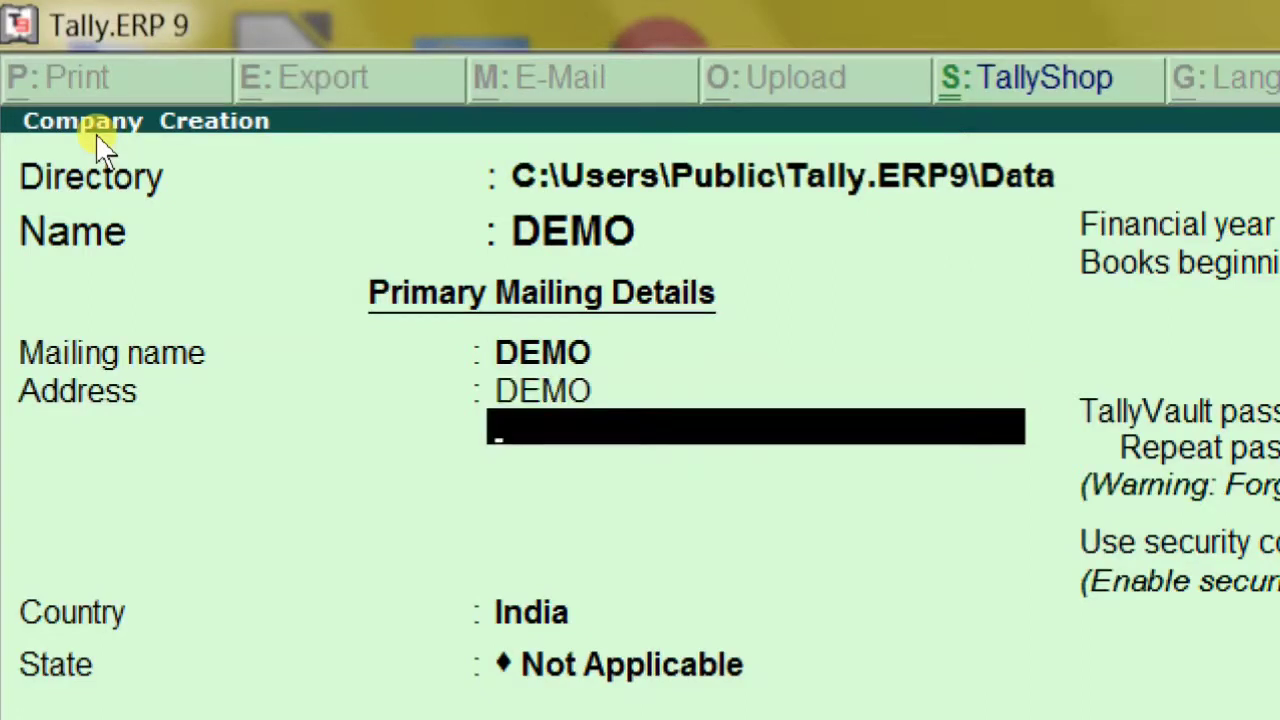
key("Return")
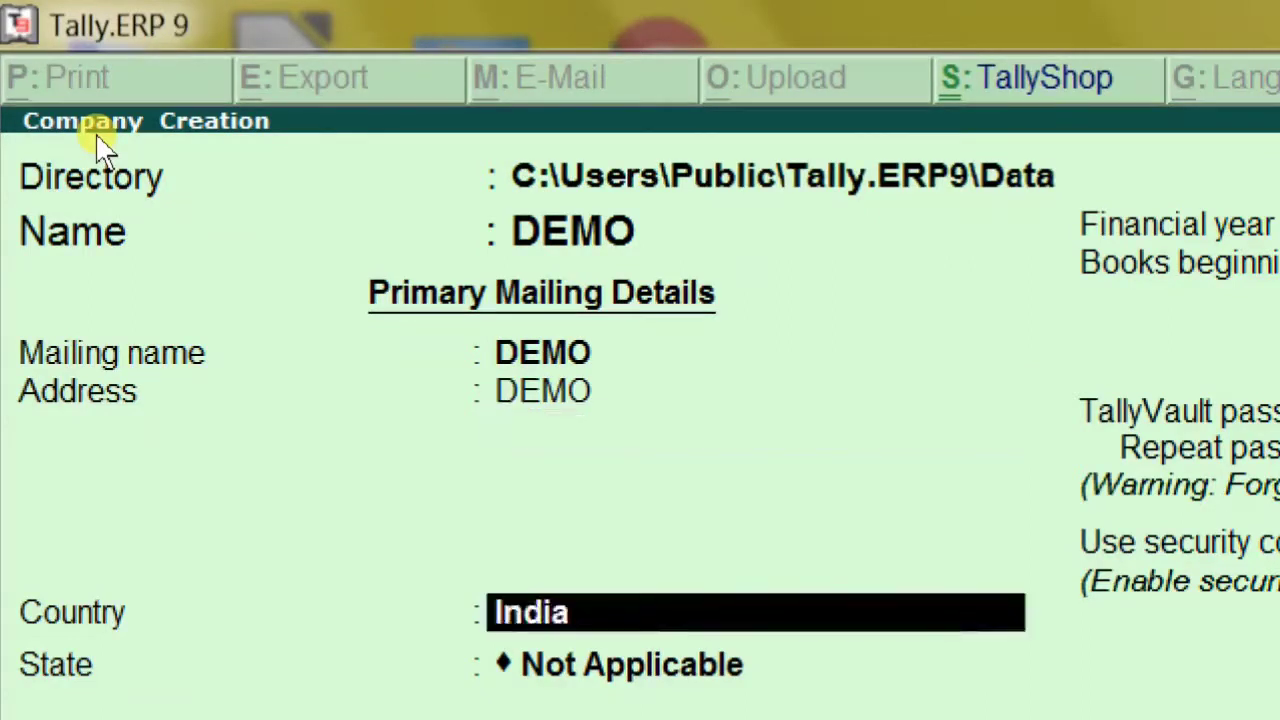
key("Return")
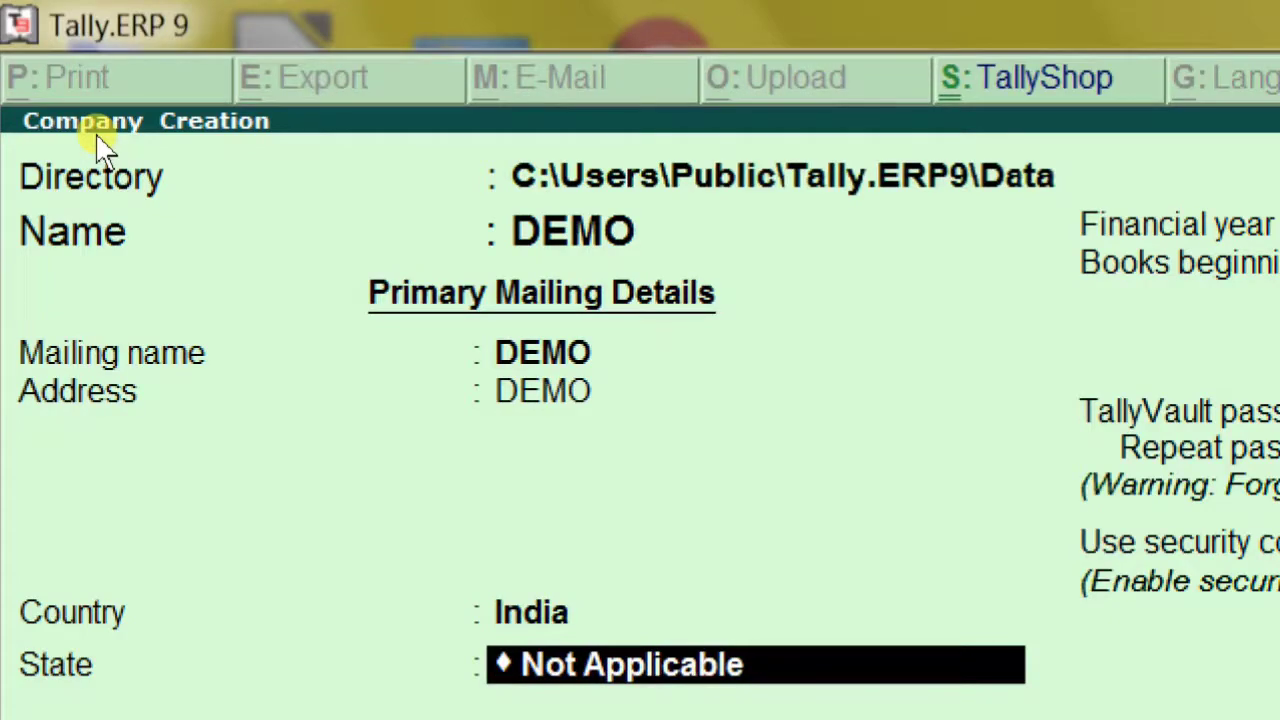
type("UT")
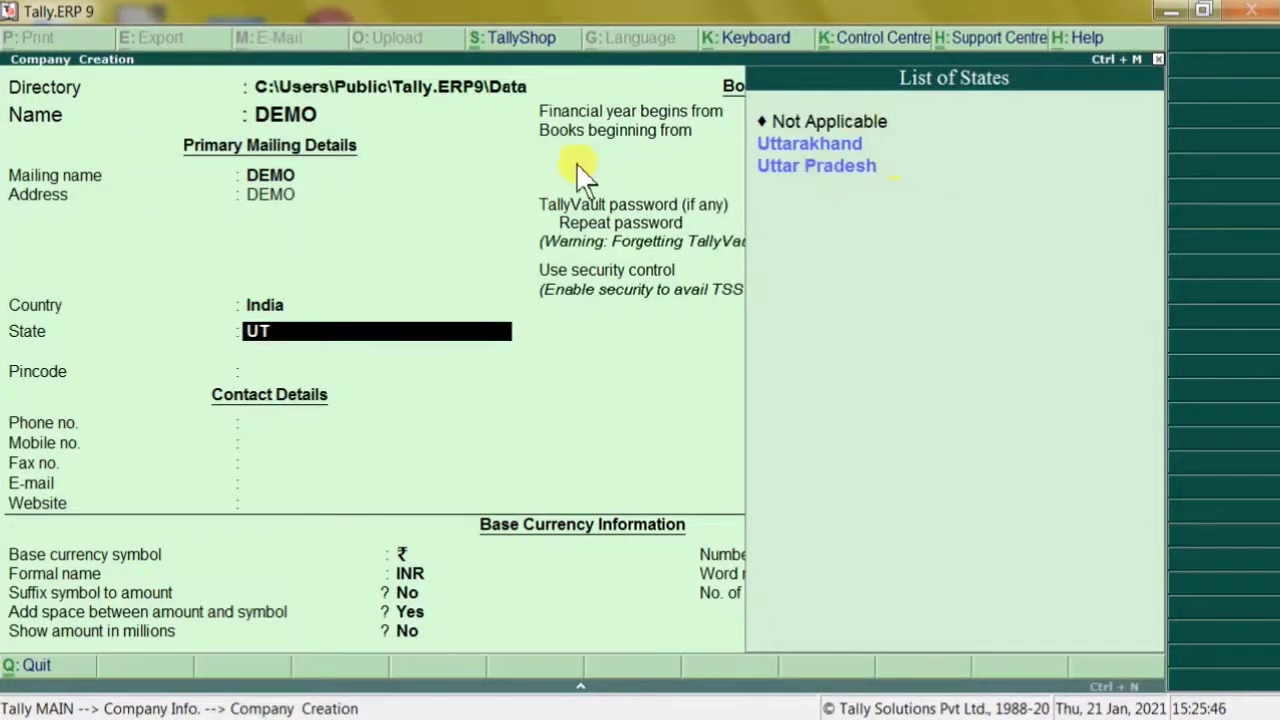
Set the state to Uttar Pradesh and fill in the pincode, phone and mobile numbers
key("Down")
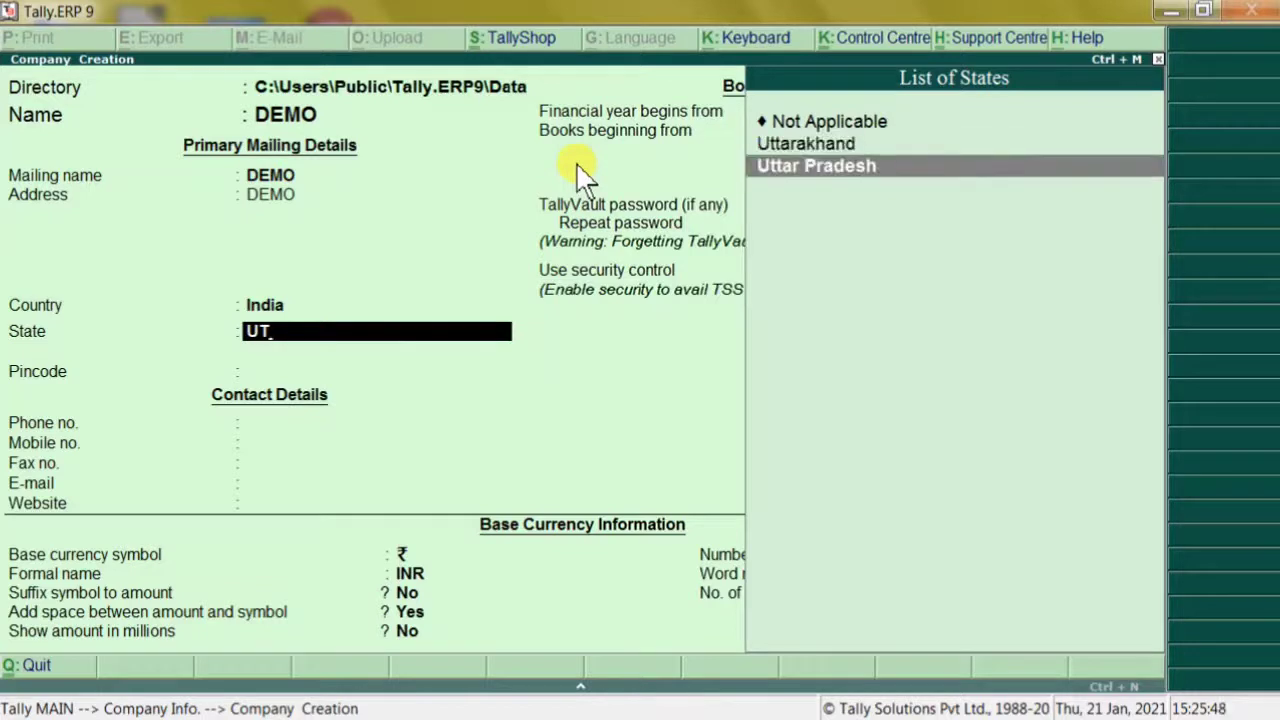
key("Return")
type("28")
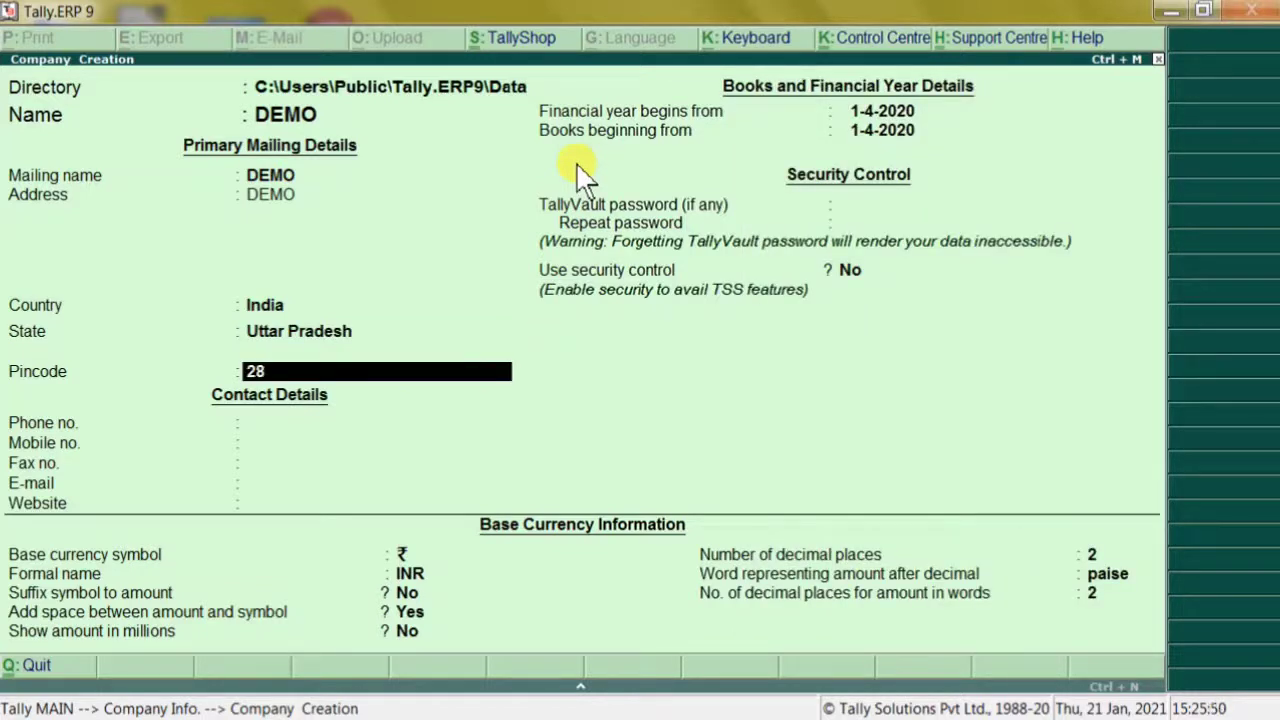
type("2006")
key("Return")
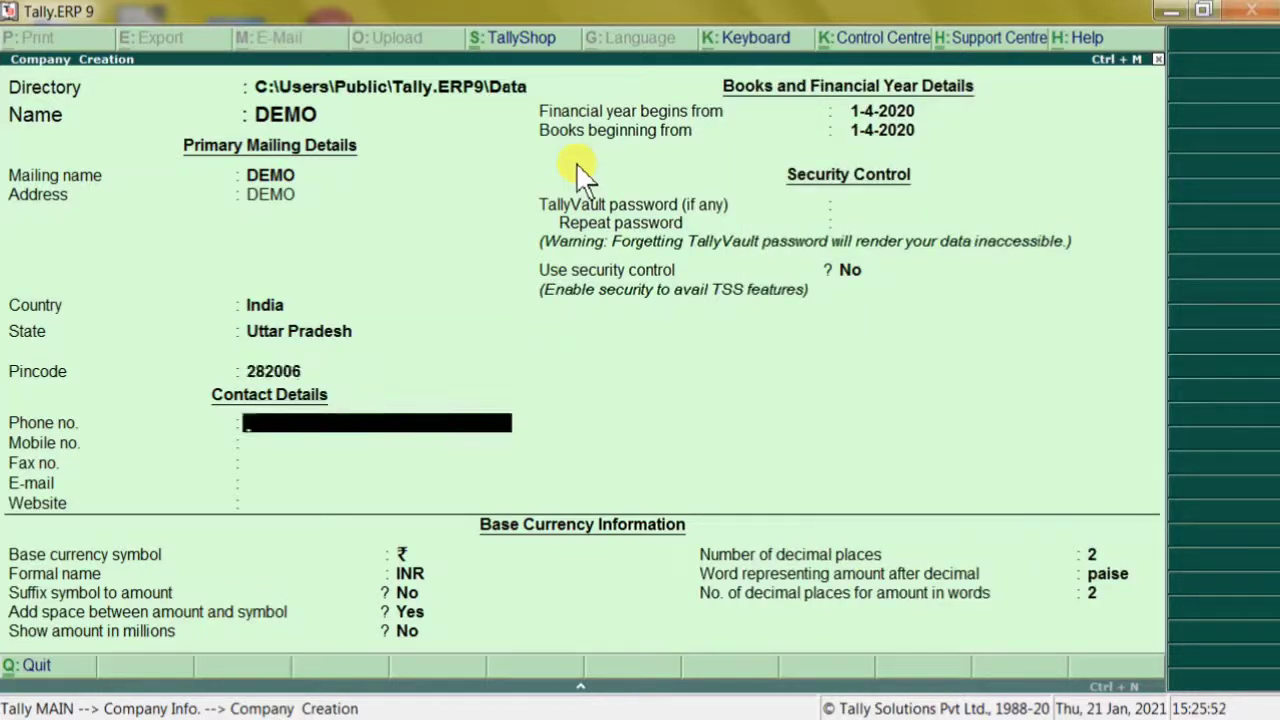
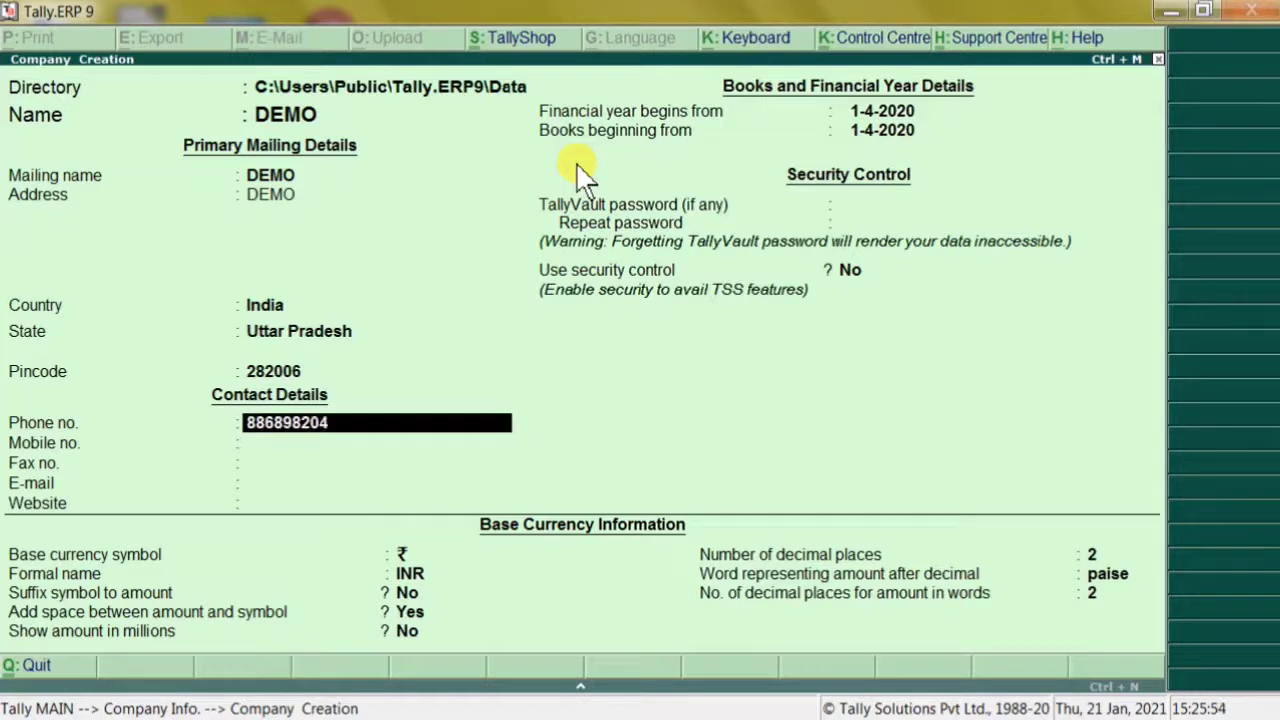
key("Return")
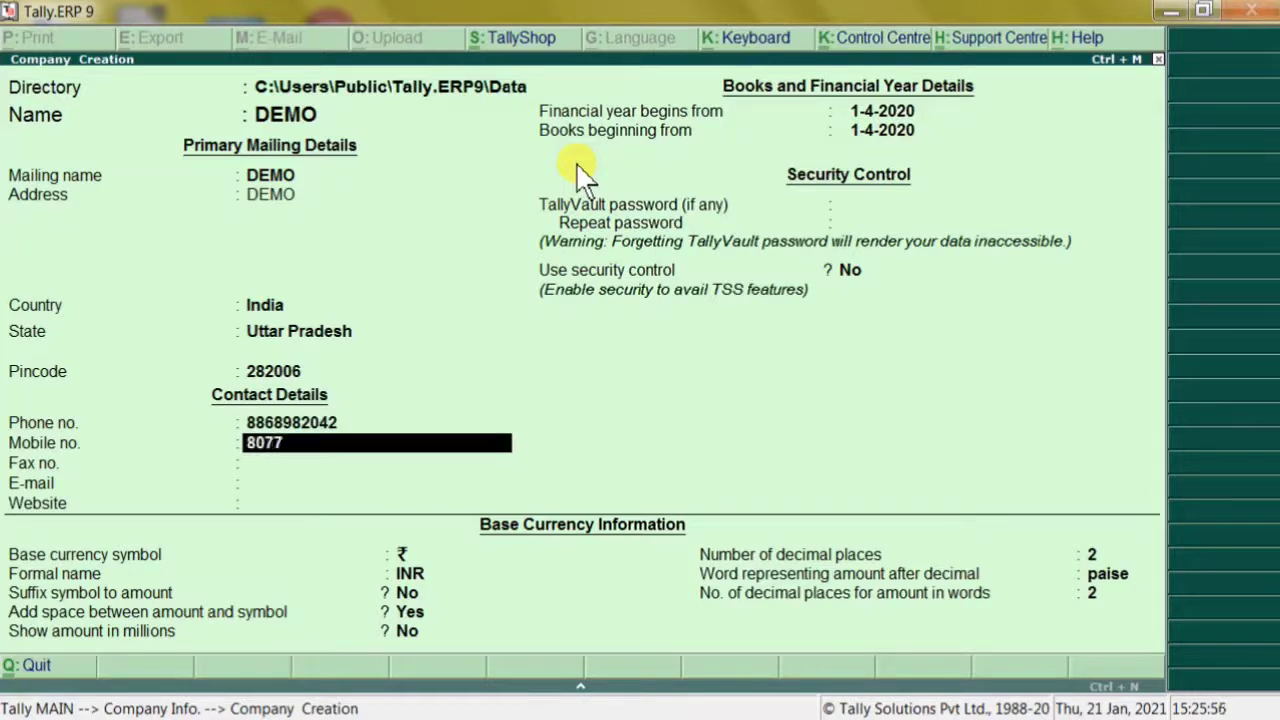
key("Return")
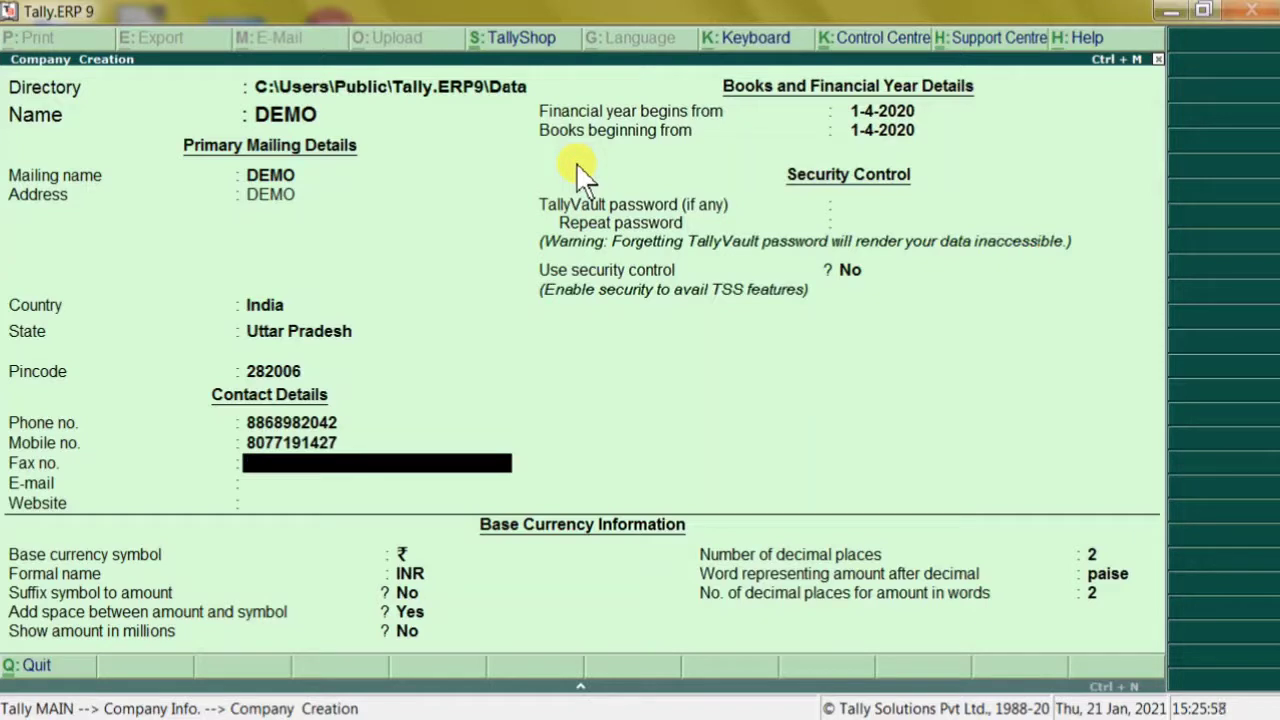
type("A-85965")
key("Return")
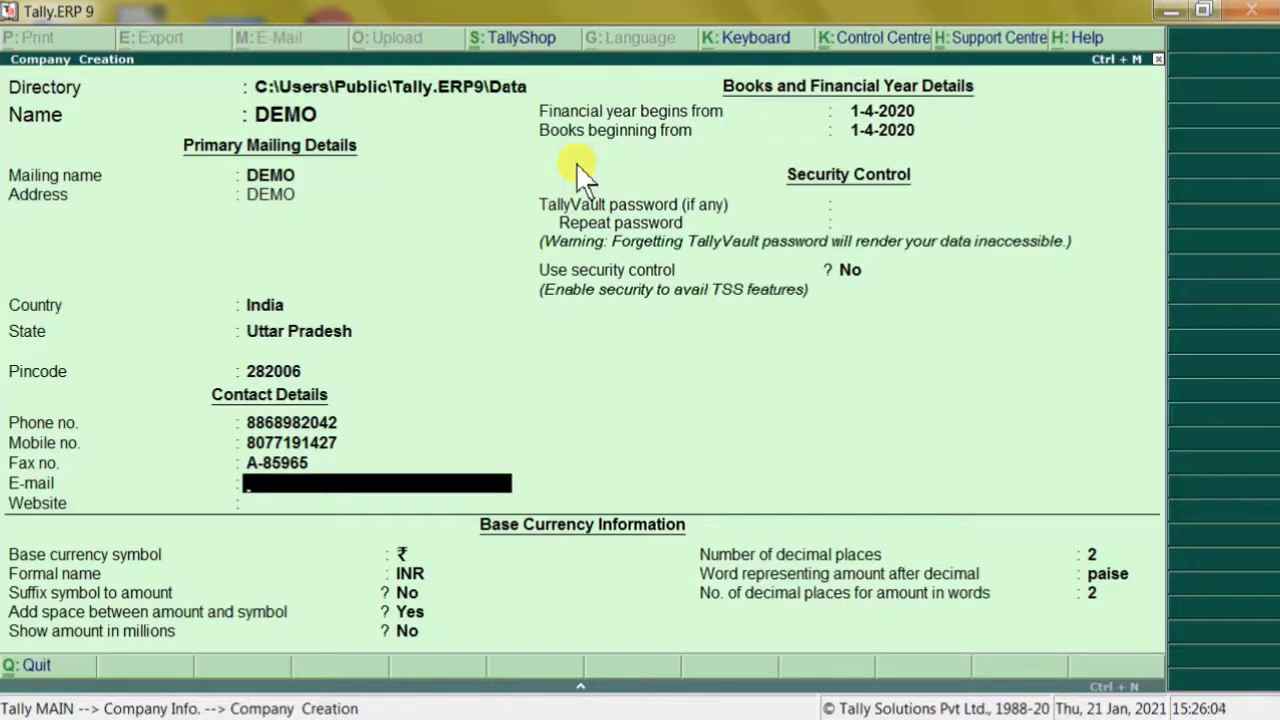
key("Return")
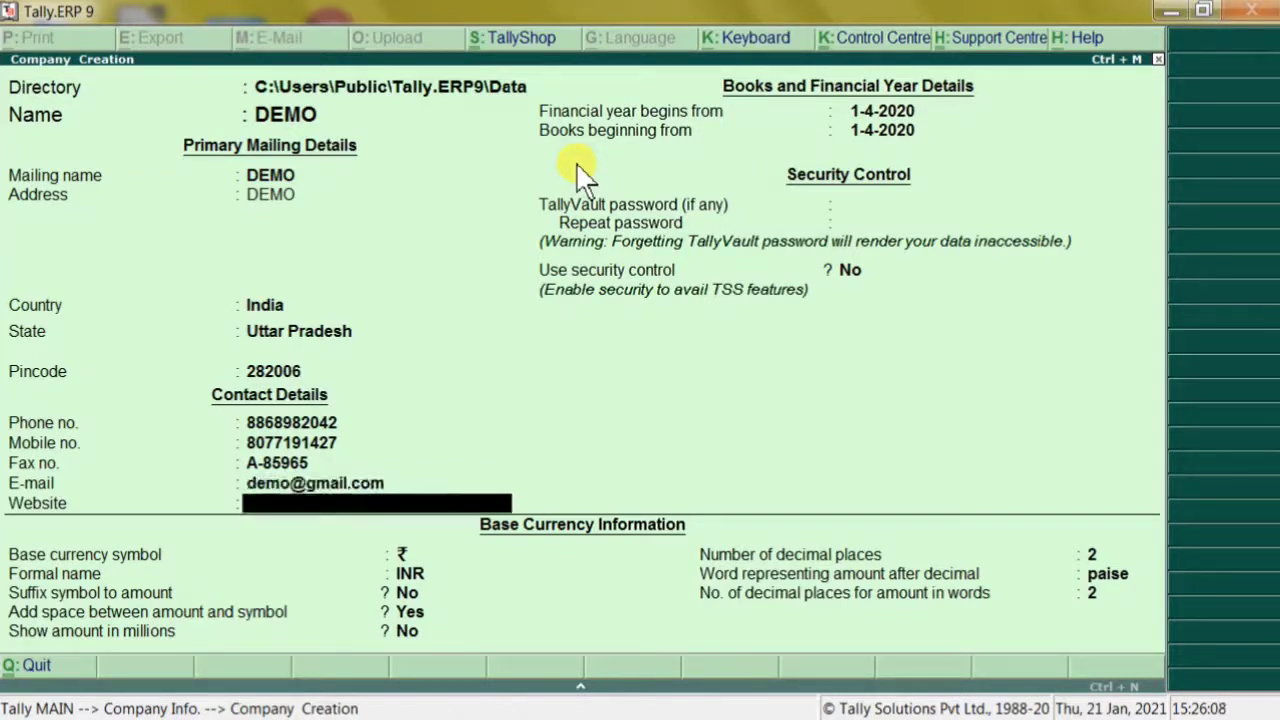
type("www.demo")
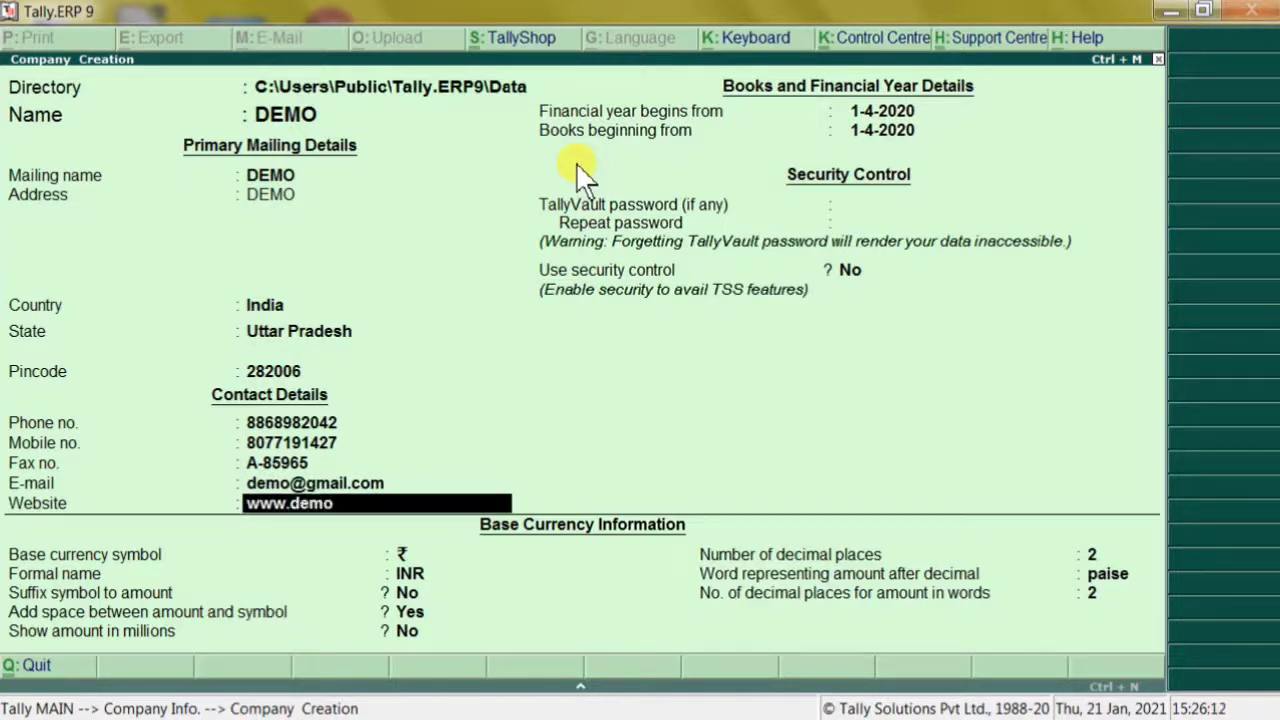
type(".com")
key("Return")
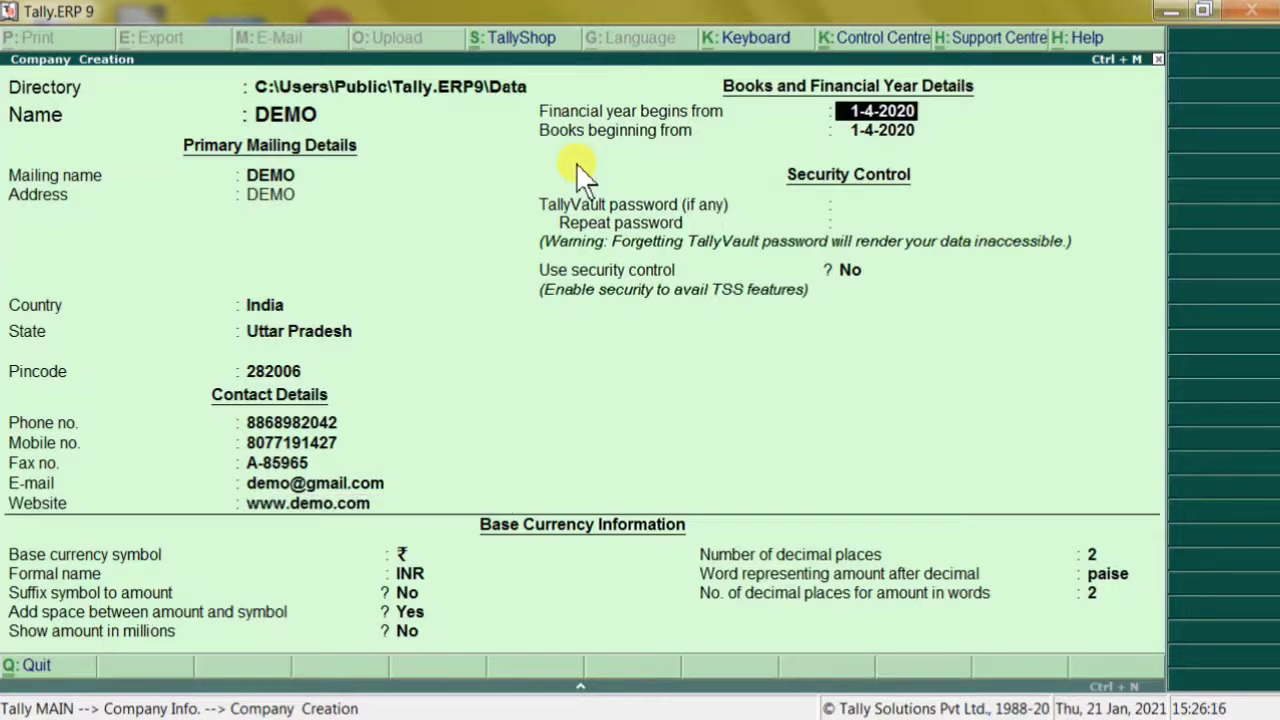
key("Return")
key("Return")
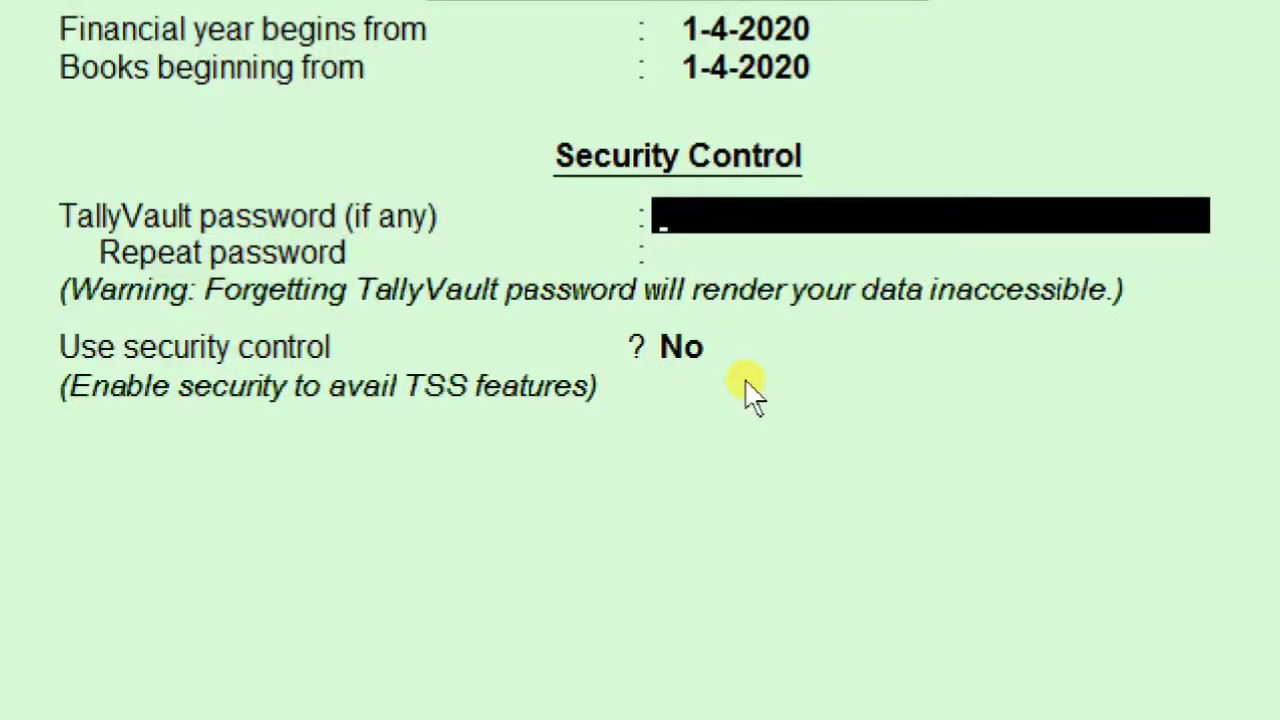
Enter the TallyVault password and repeat it to confirm
type("****")
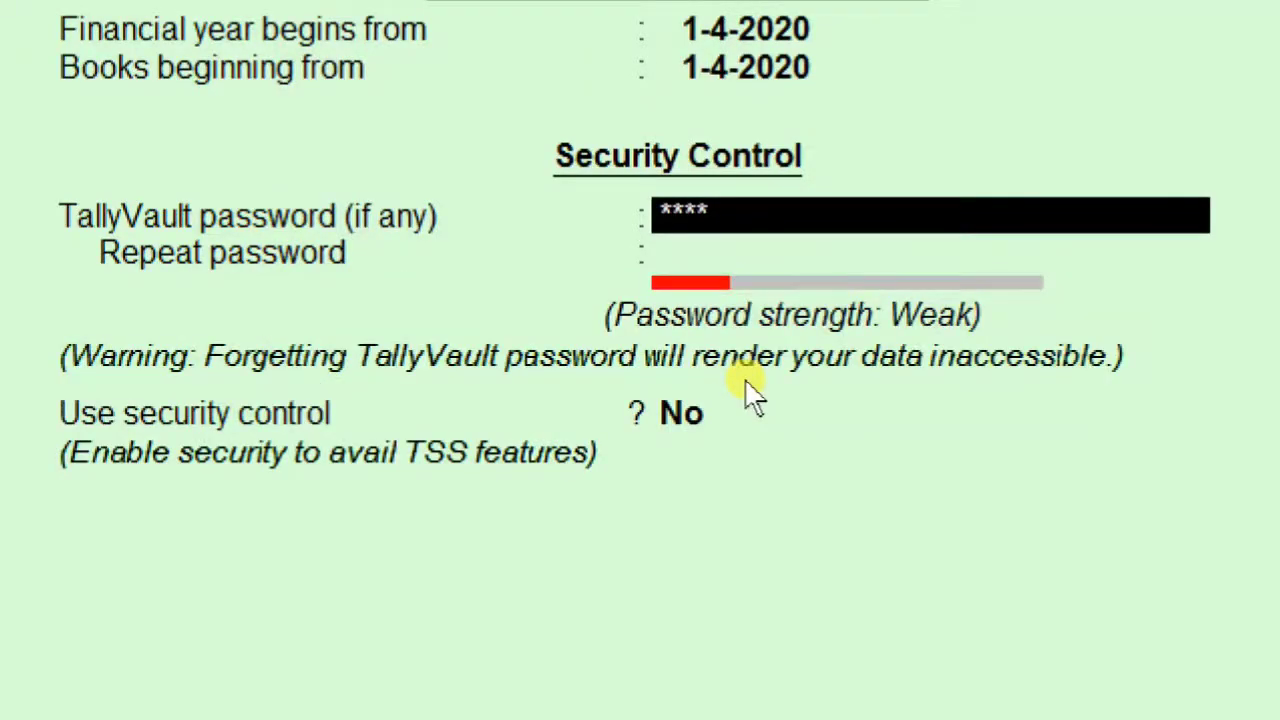
type("*****")
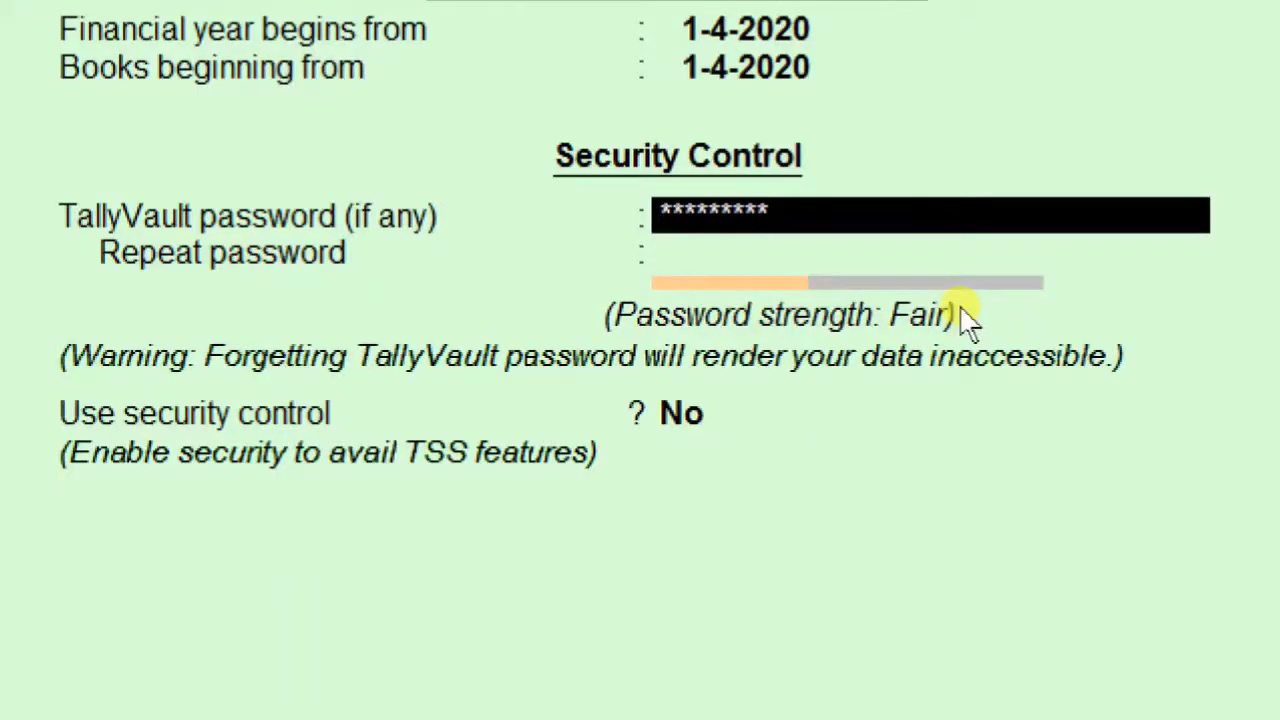
key("Return")
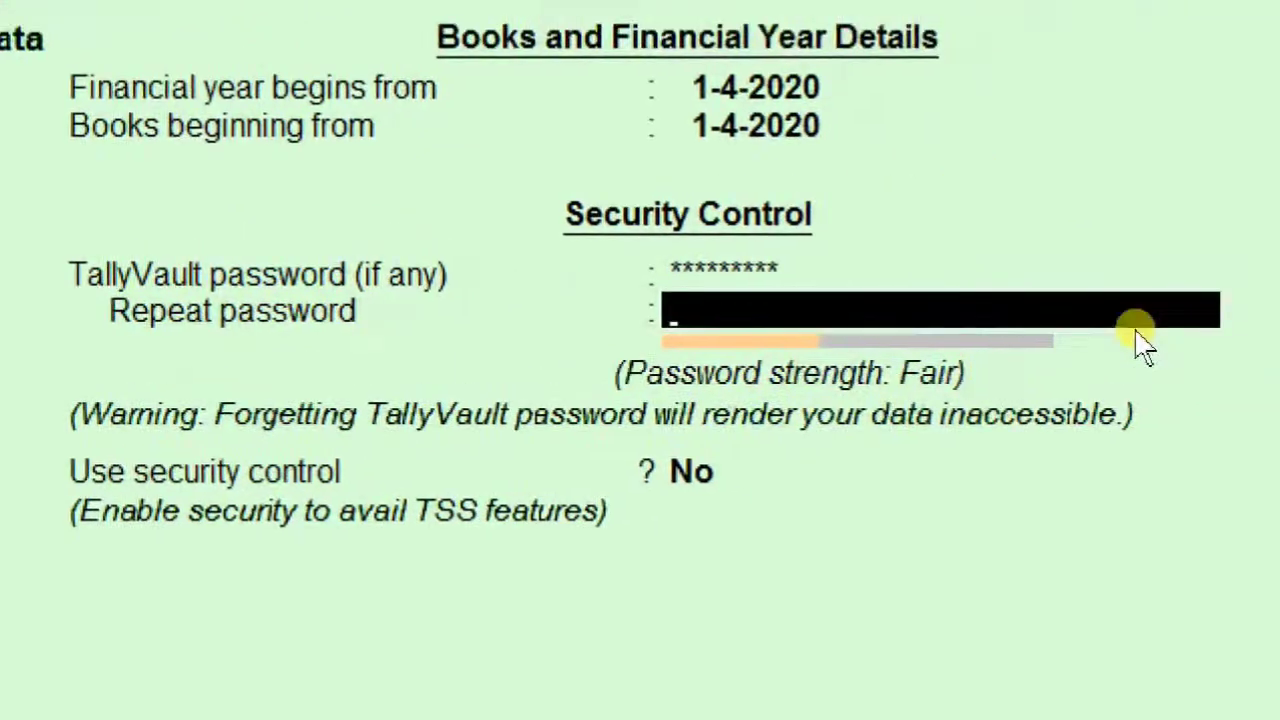
type("*****")
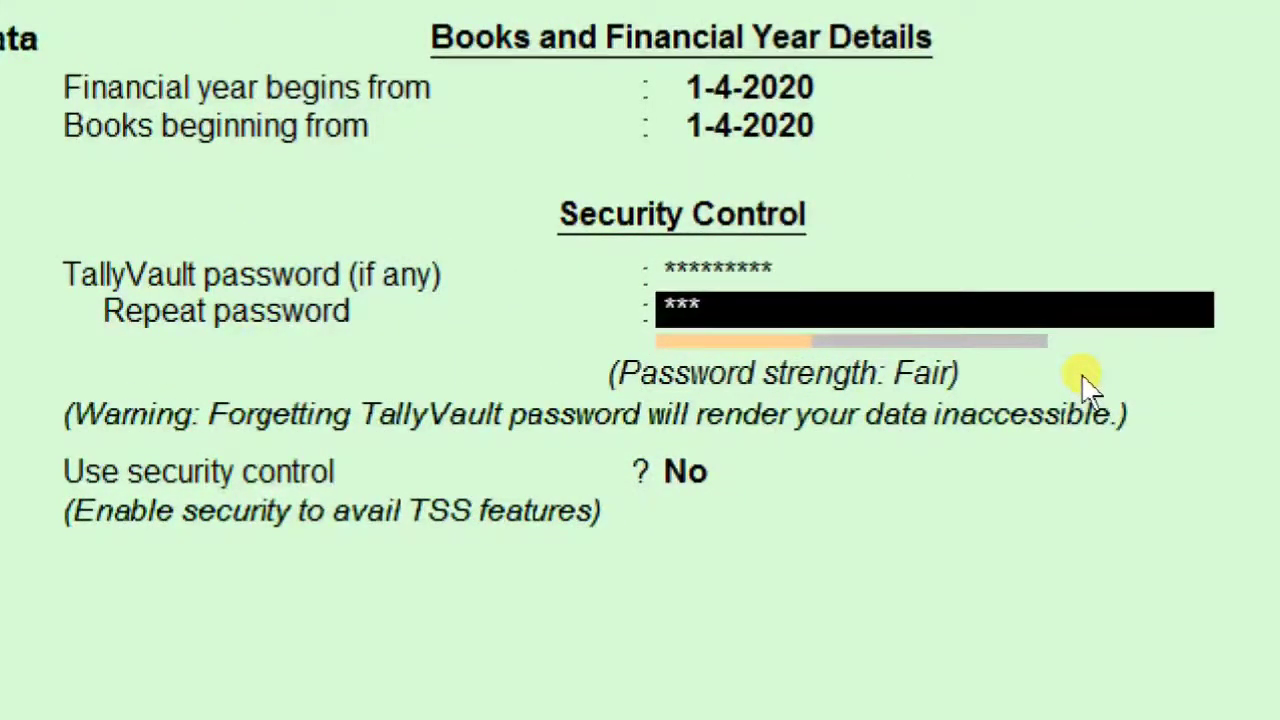
type("****")
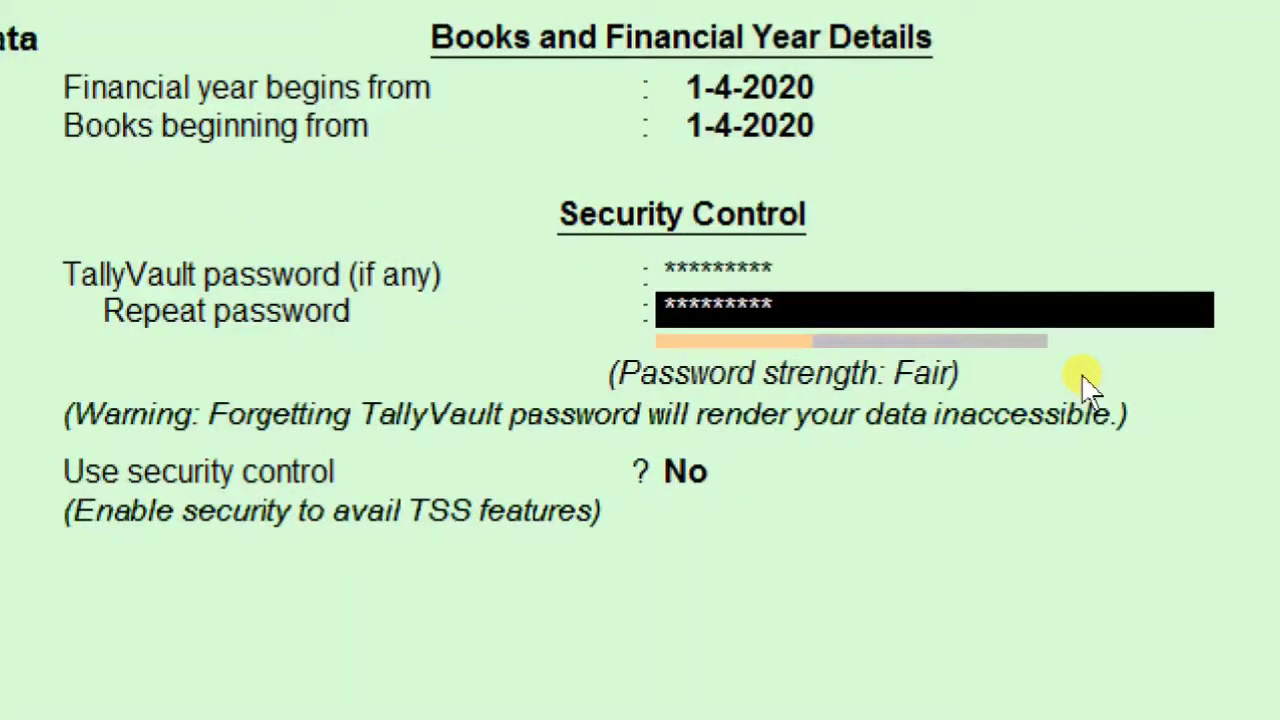
key("Return")
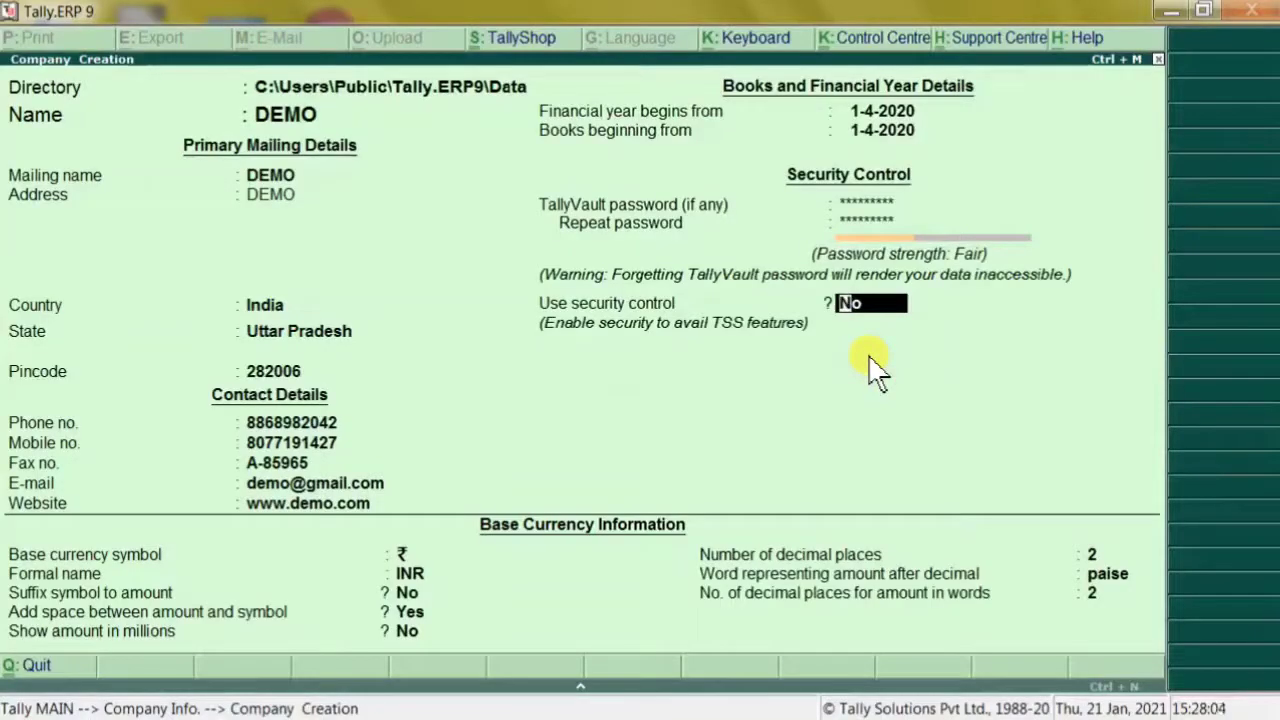
Set security control to Yes with administrator DEMO and a repeated administrator password
type("Y")
key("Return")
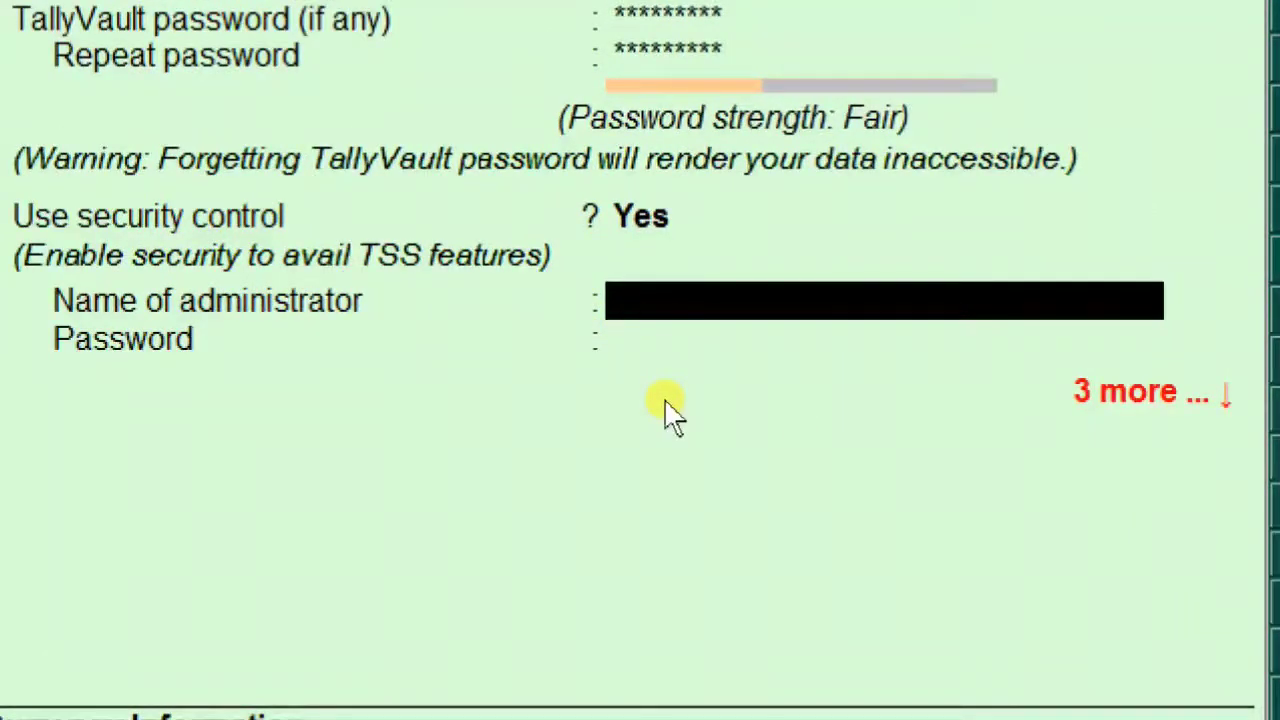
type("DEMO")
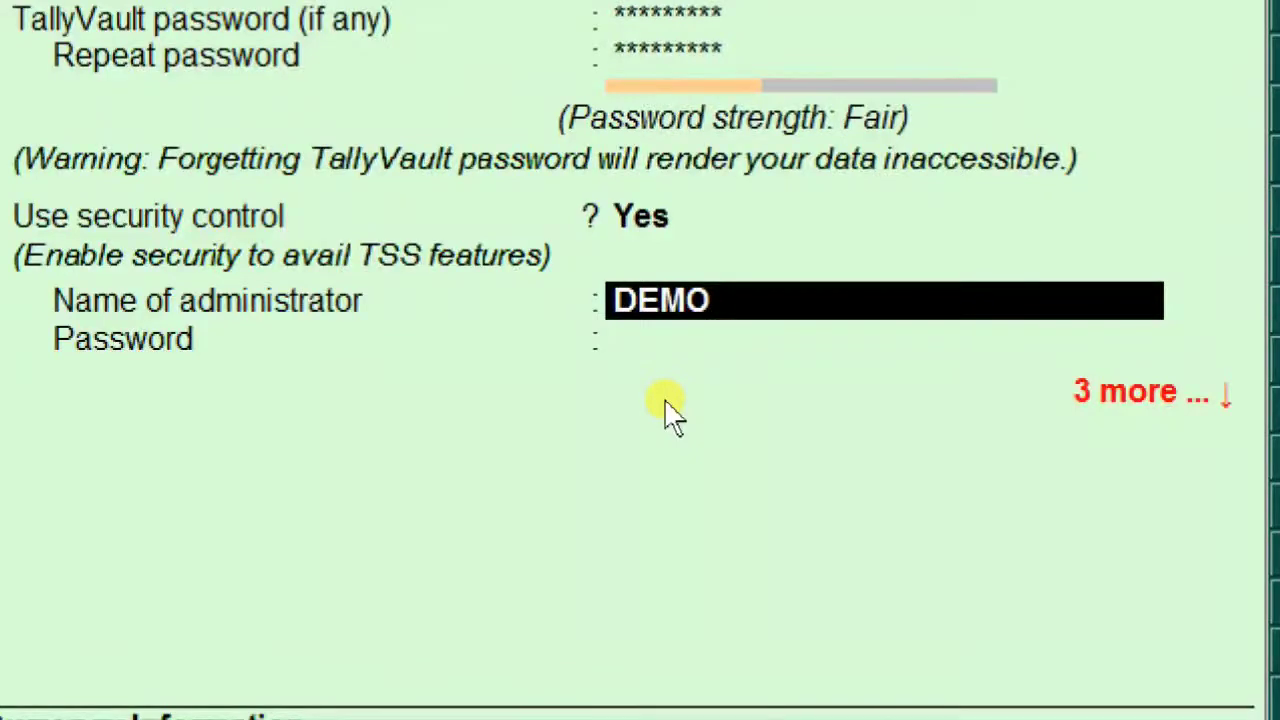
key("Return")
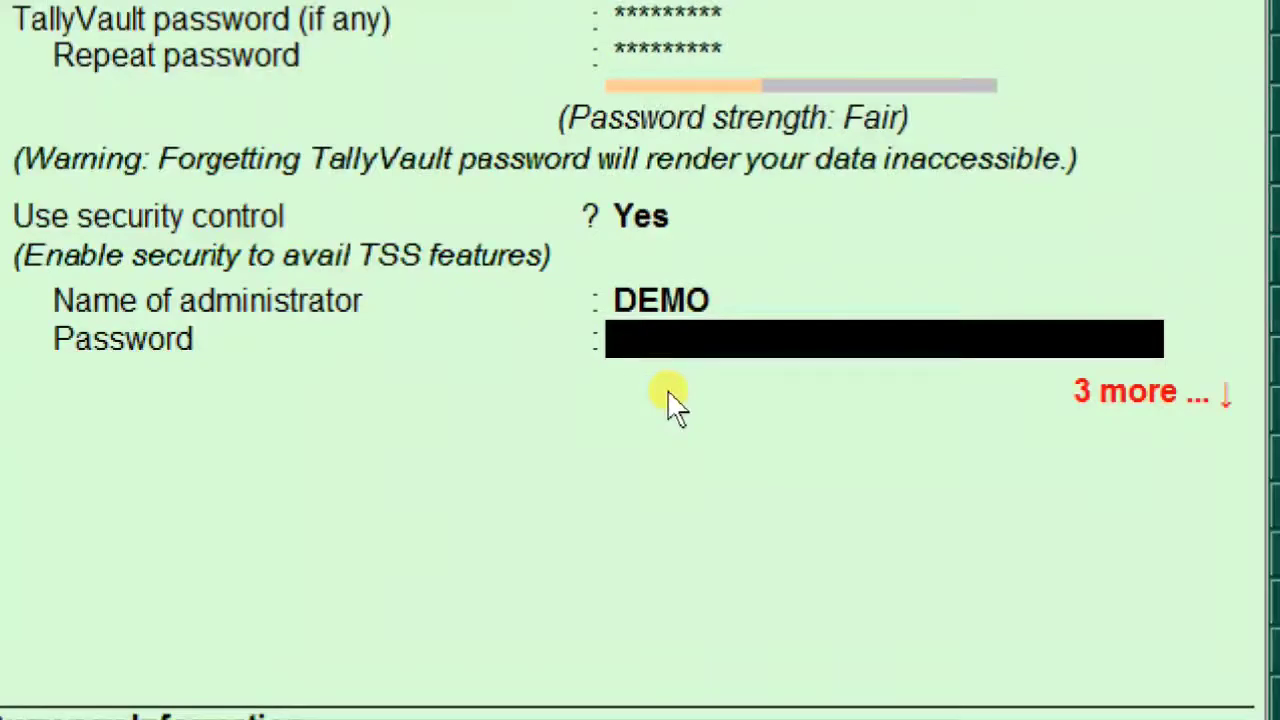
type("******")
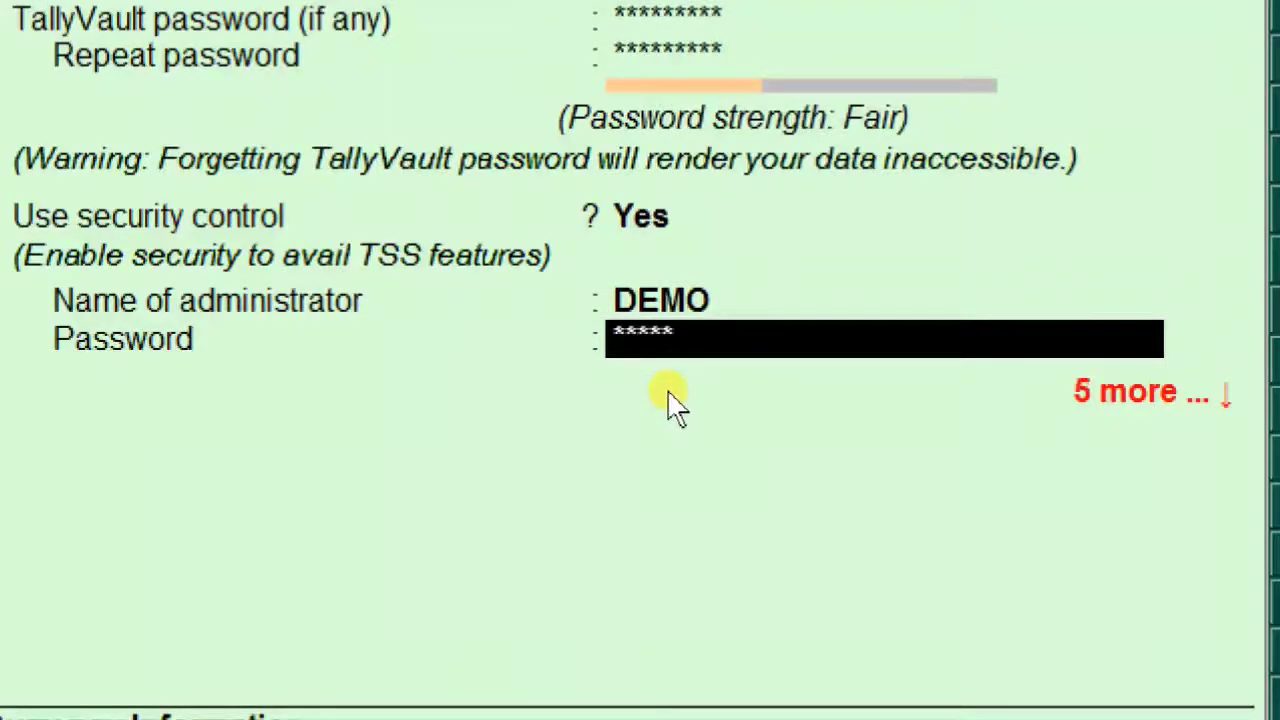
type("***")
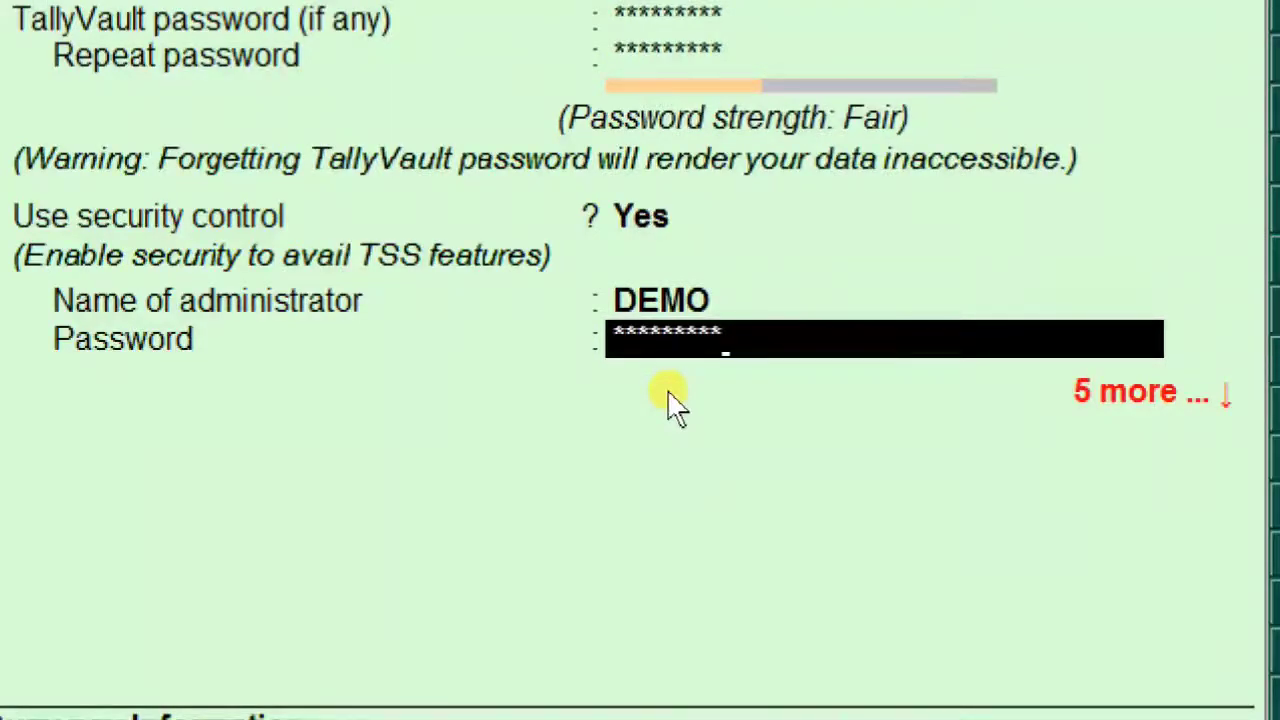
key("BackSpace")
key("BackSpace")
key("BackSpace")
key("BackSpace")
key("BackSpace")
key("BackSpace")
key("BackSpace")
key("BackSpace")
key("BackSpace")
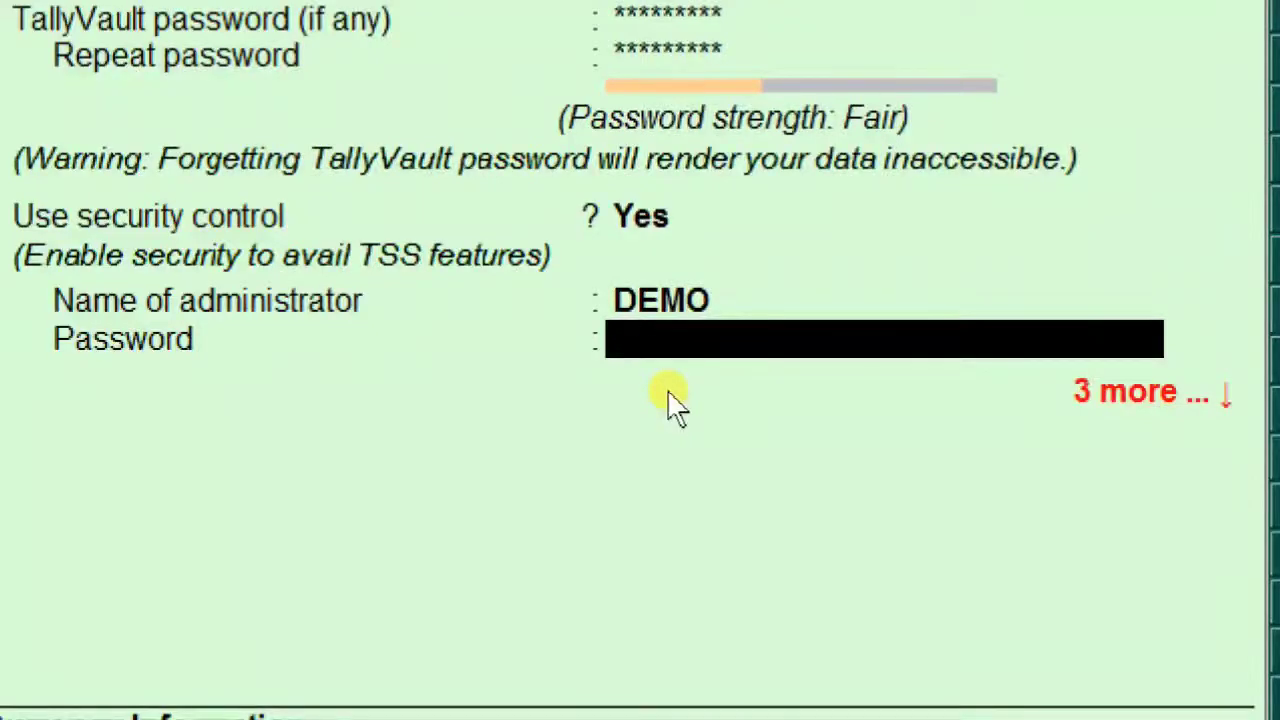
type("****")
key("Return")
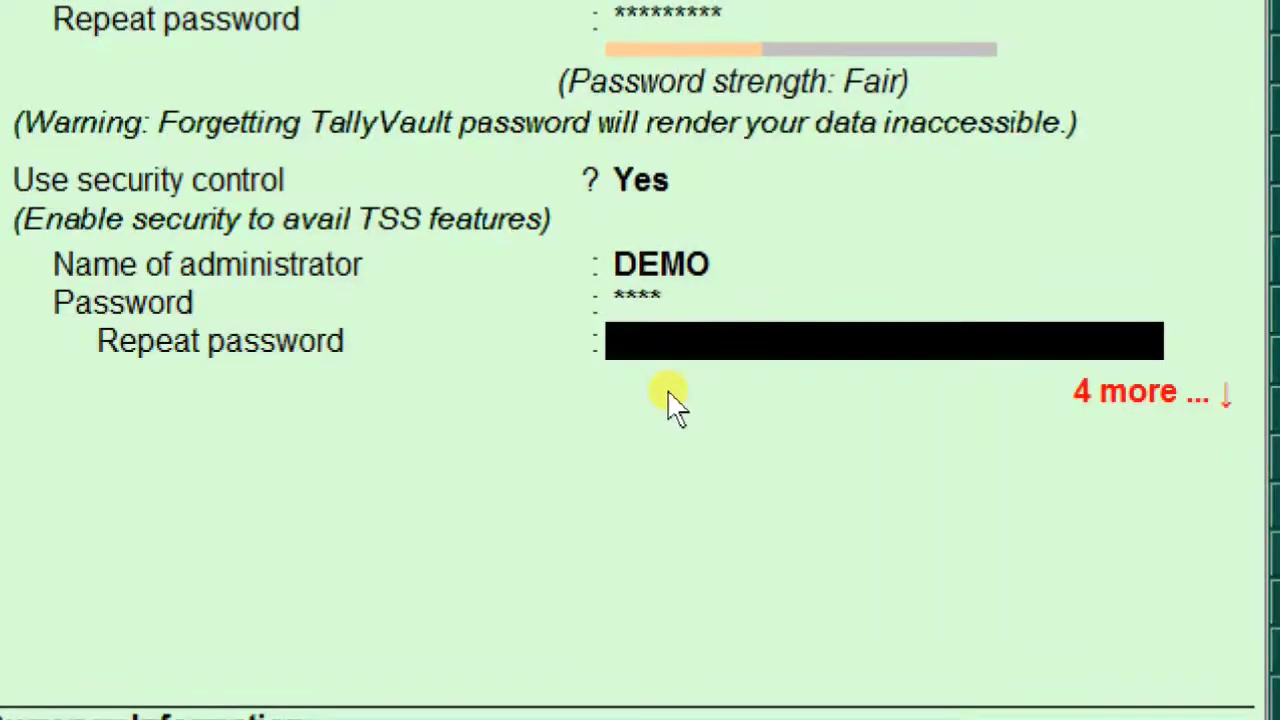
type("****")
key("Return")
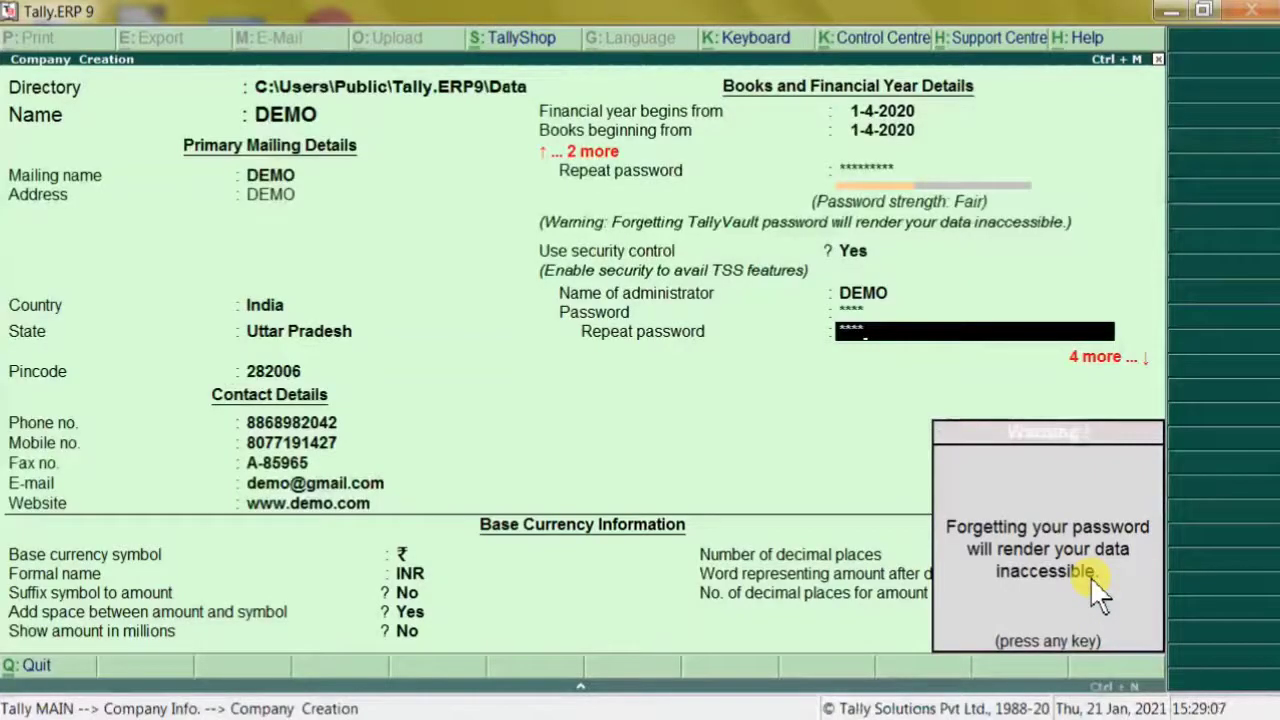
Dismiss the password warning, leave Tally Audit and educational-mode blocking off, keep currency defaults, and accept
key("Return")
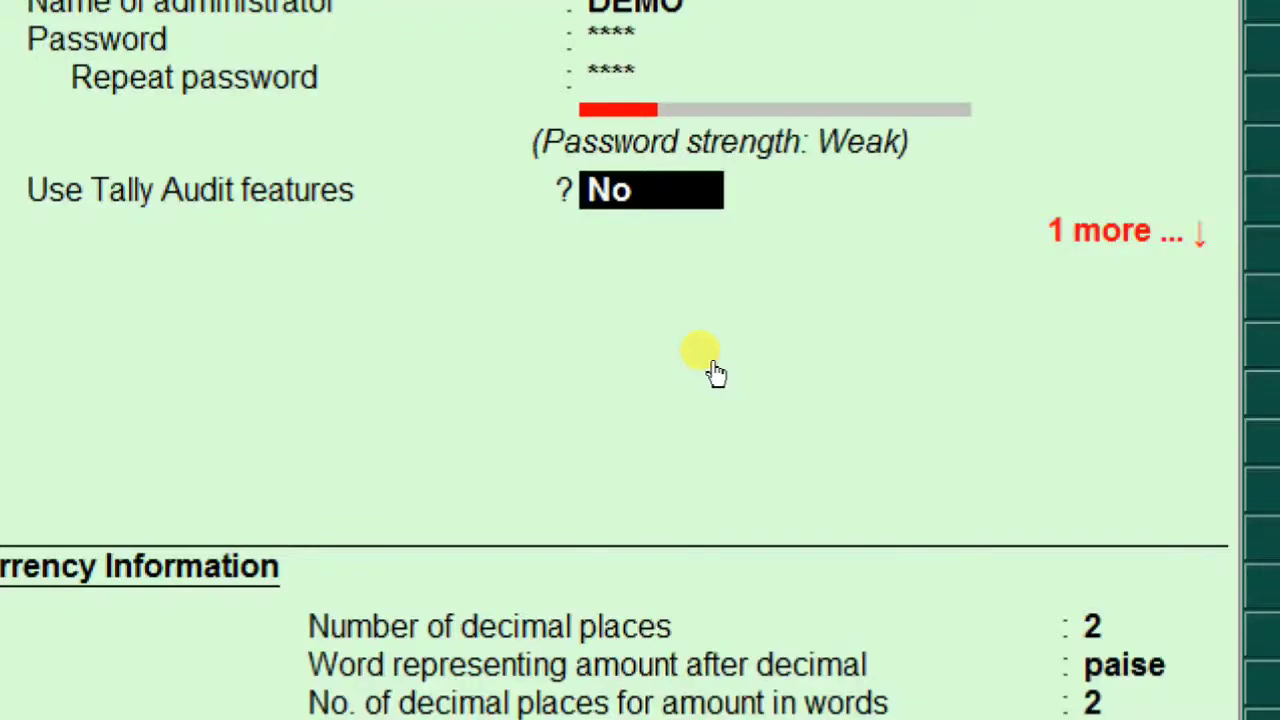
key("Return")
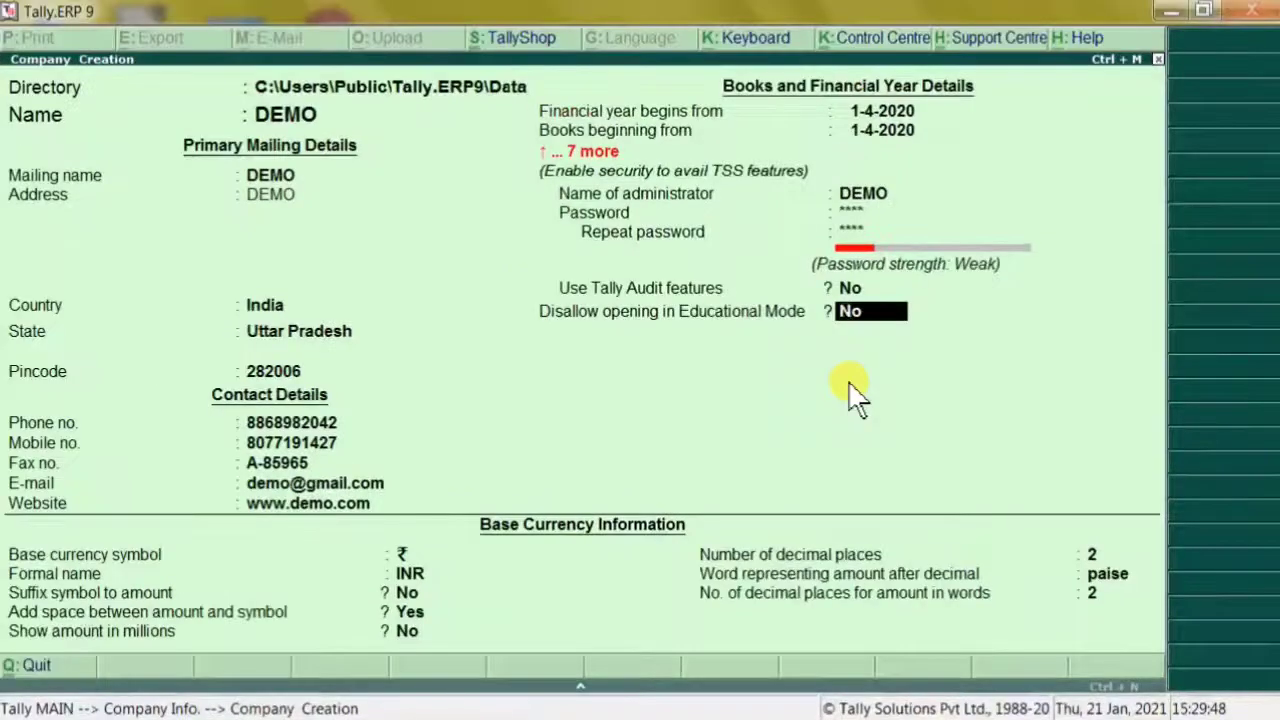
key("Return")
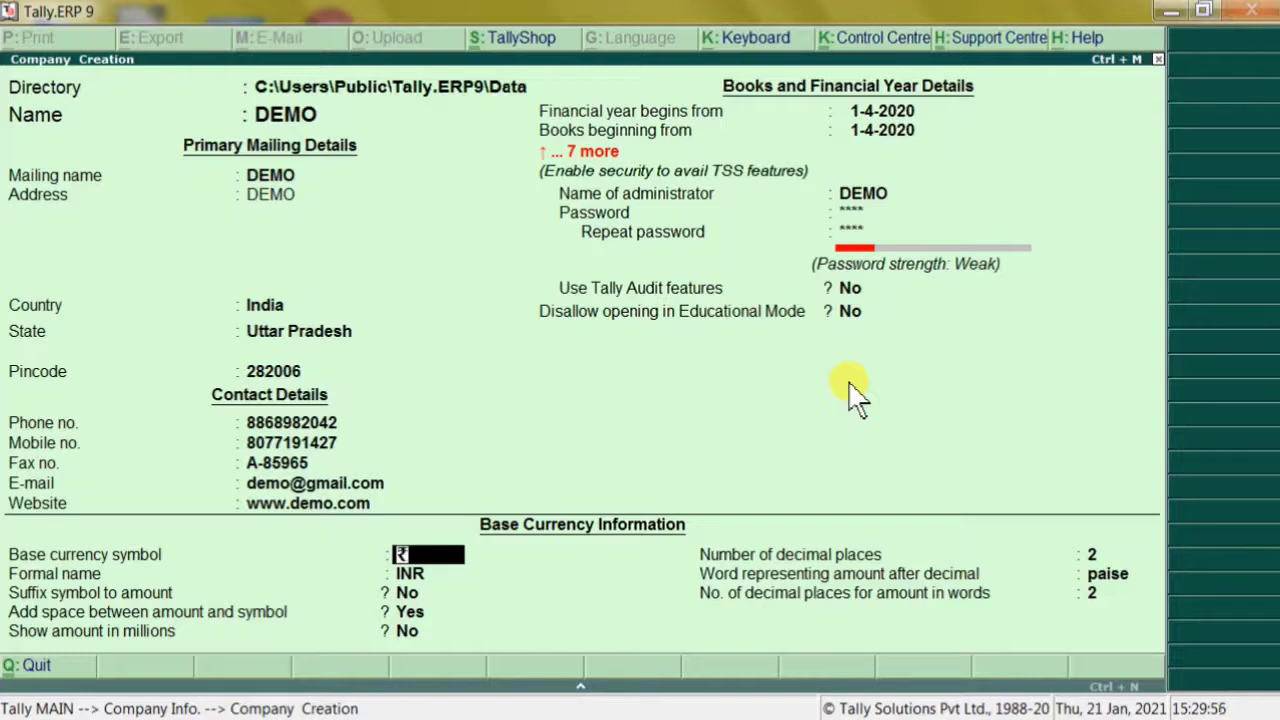
key("Return")
key("Return")
key("Return")
key("Return")
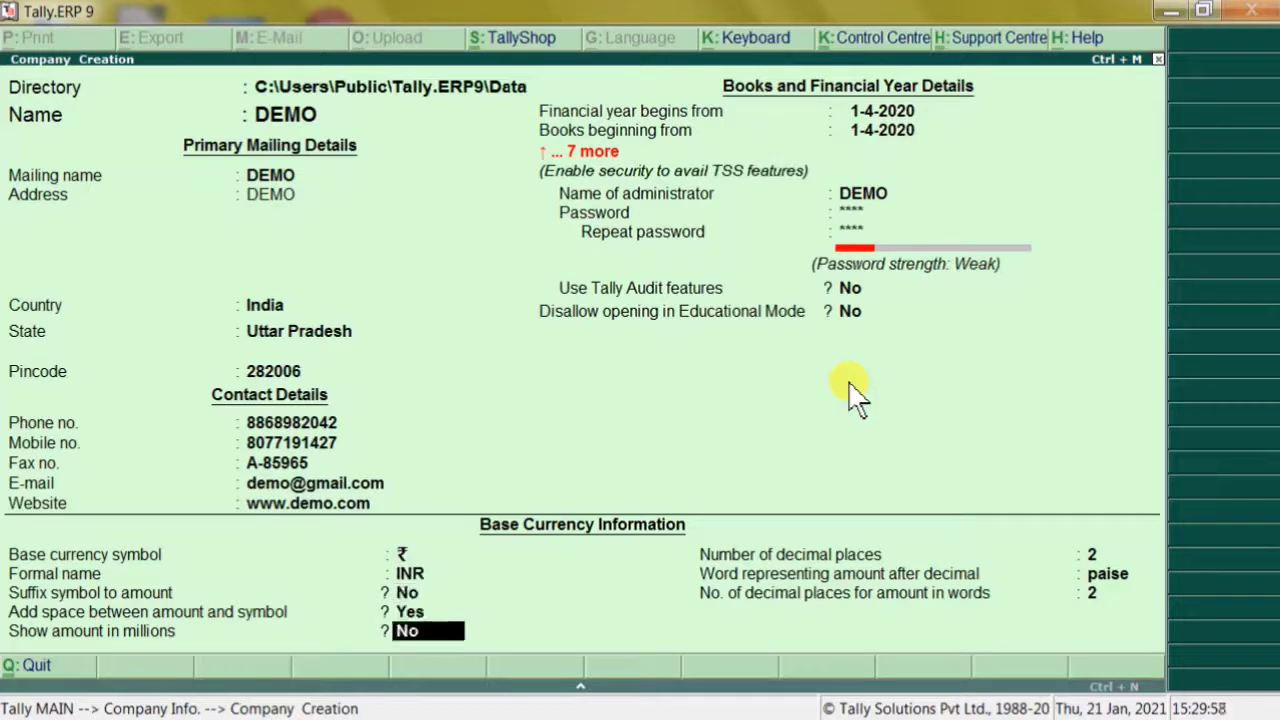
key("Return")
key("Return")
key("Return")
key("Return")
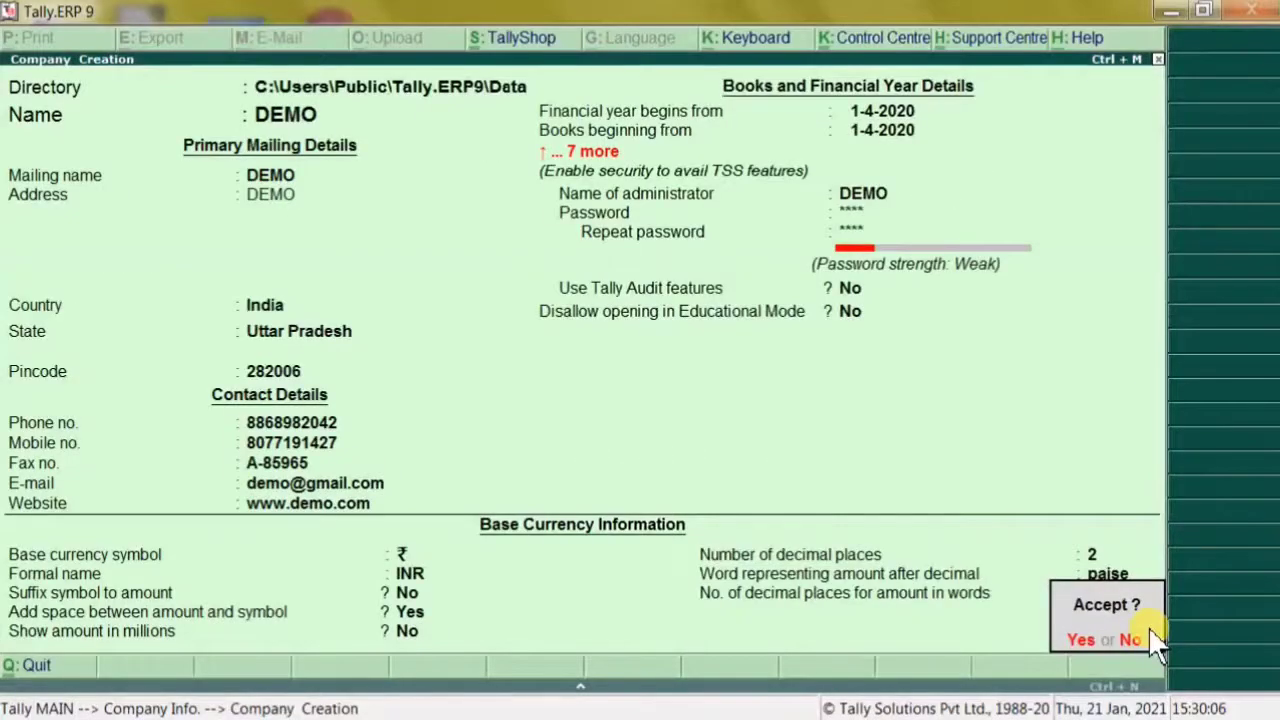
key("Return")
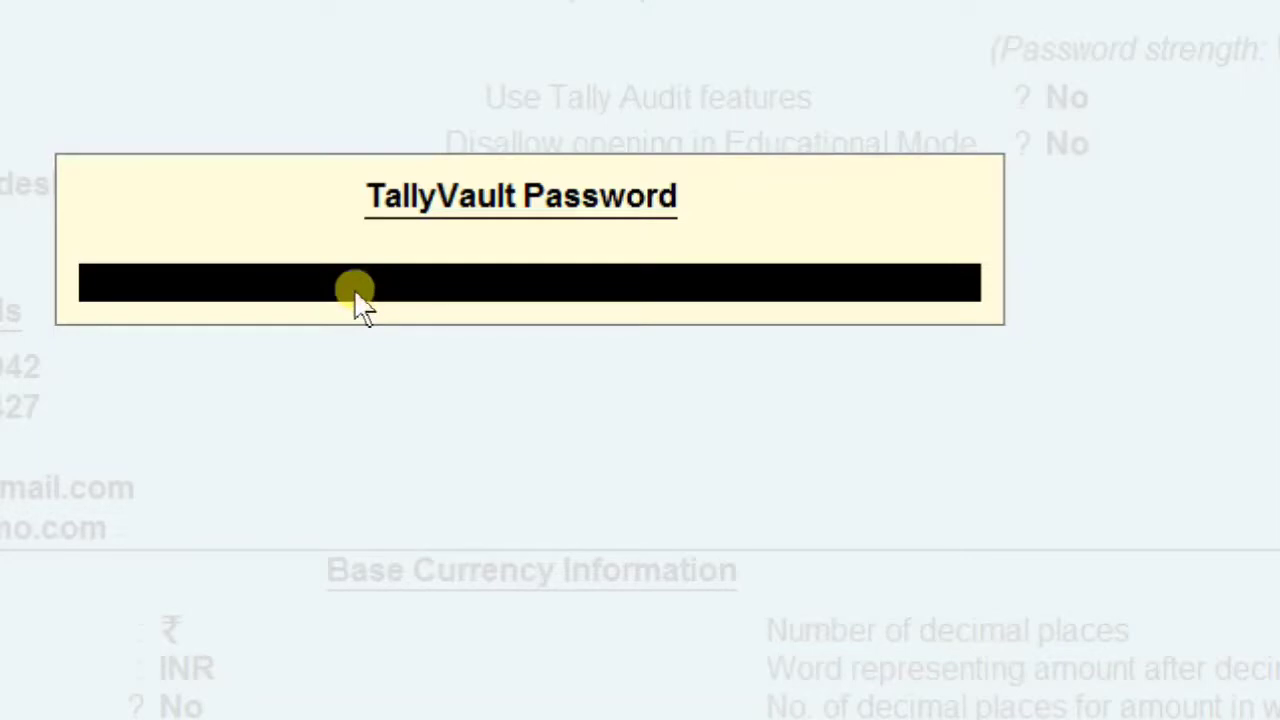
Enter the TallyVault password, then log in as user DEMO with the administrator password
type("*********")
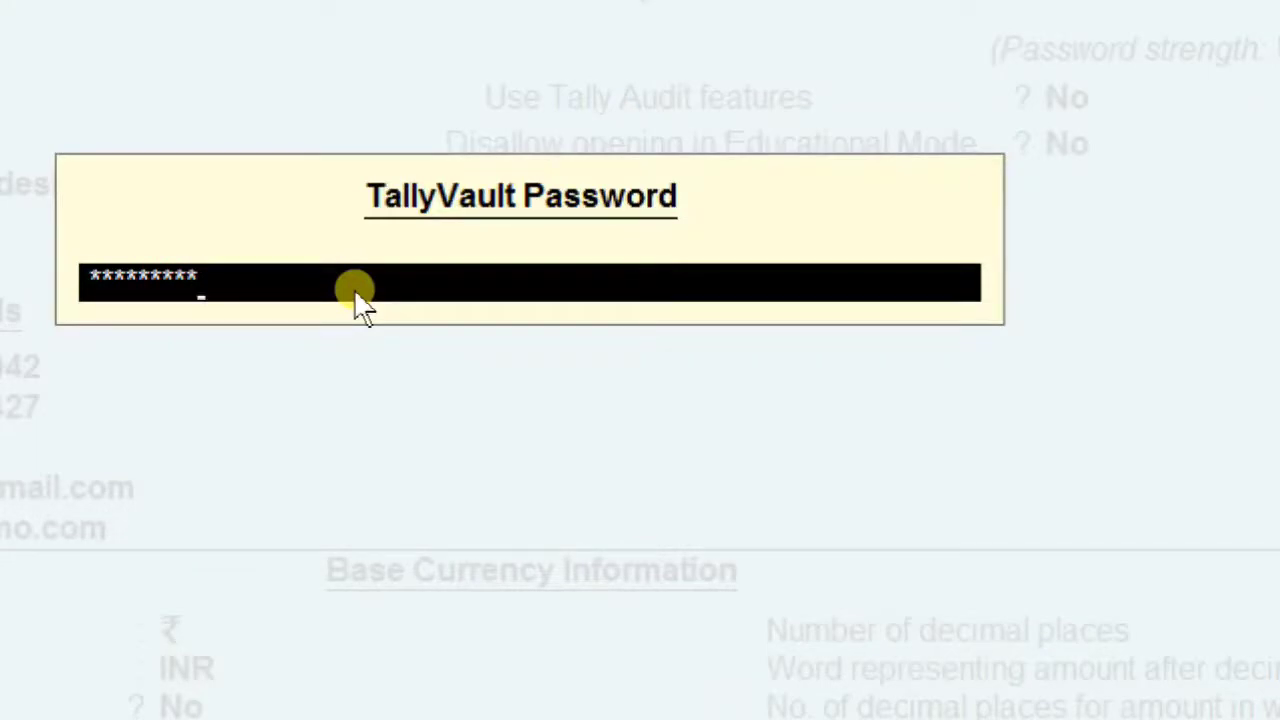
key("Return")
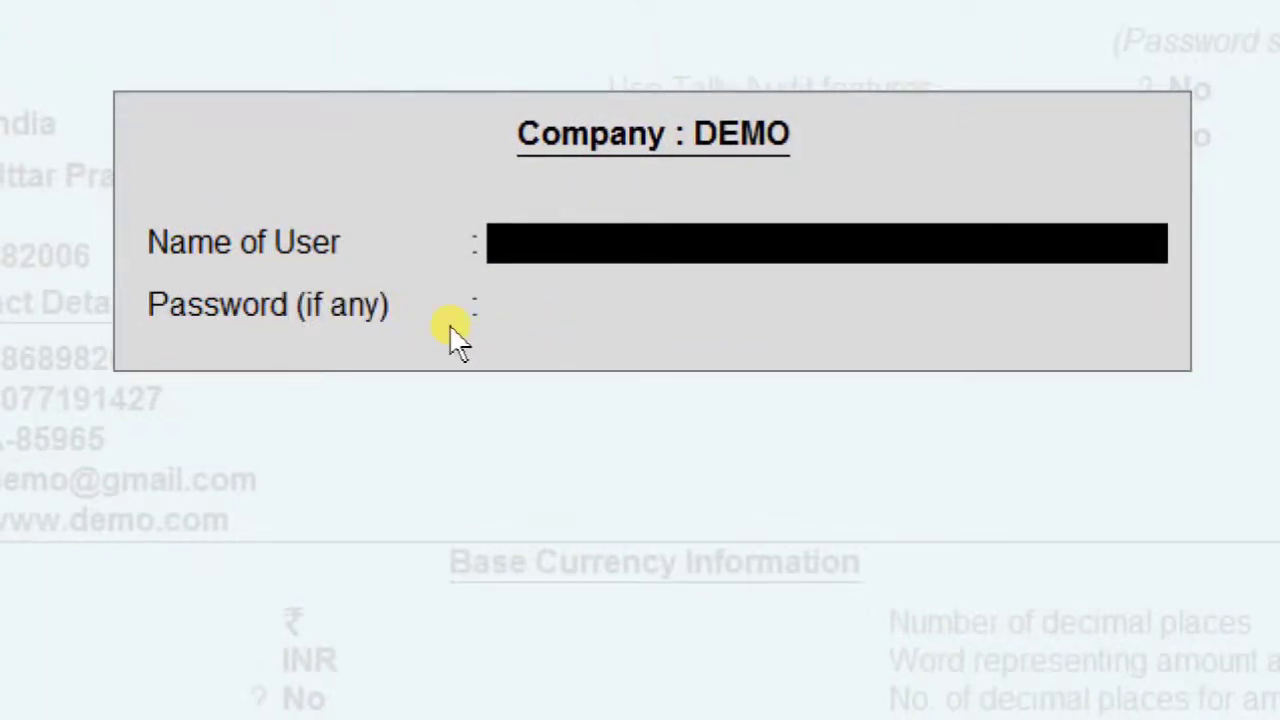
type("DEMO")
key("Return")
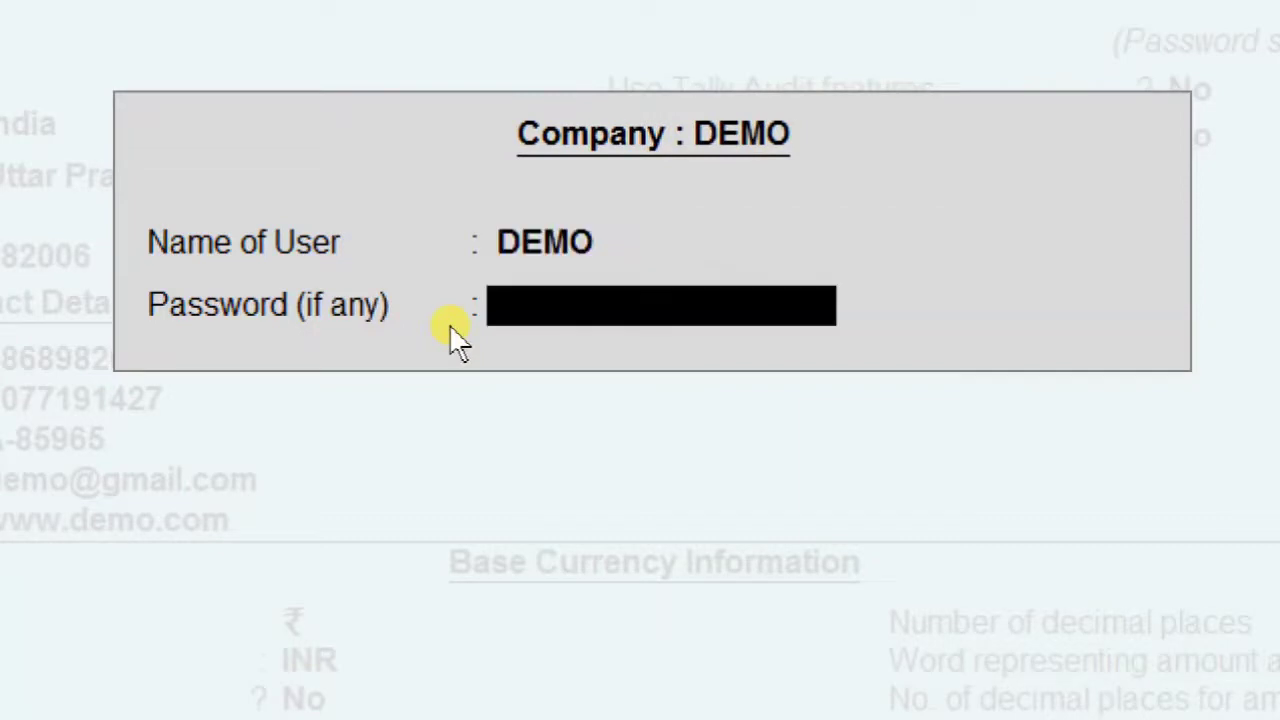
type("****")
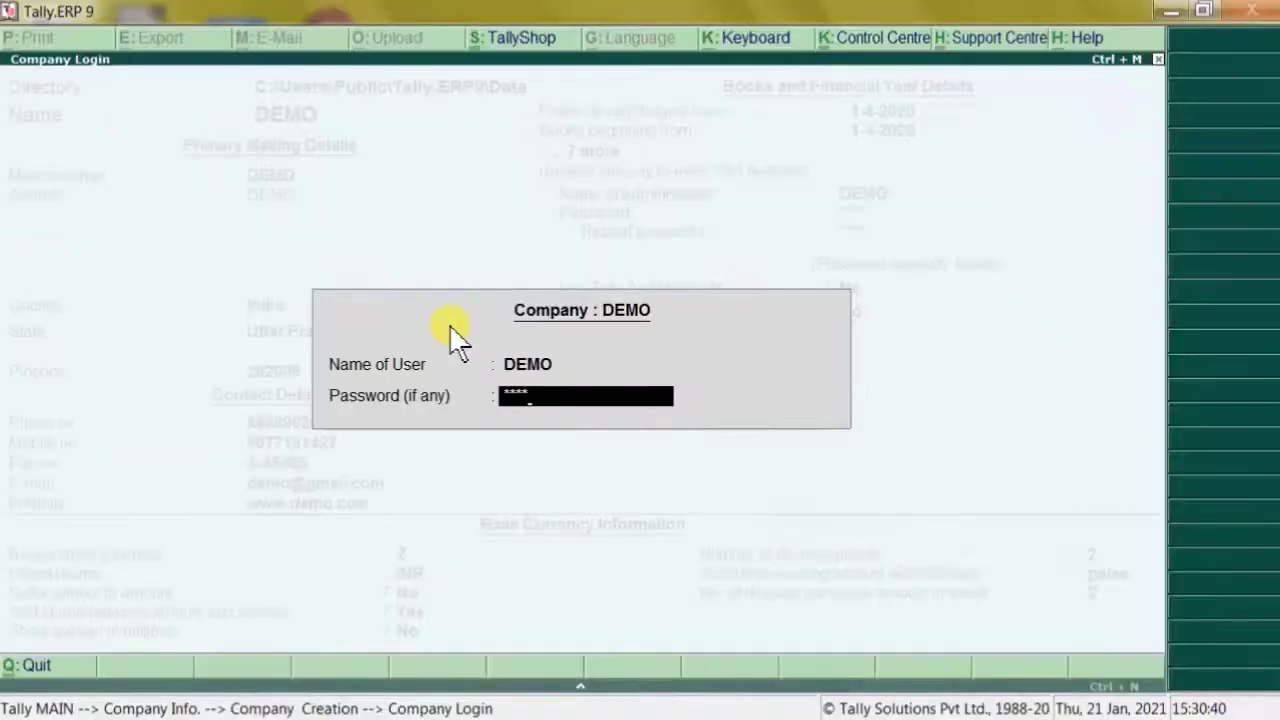
key("Return")
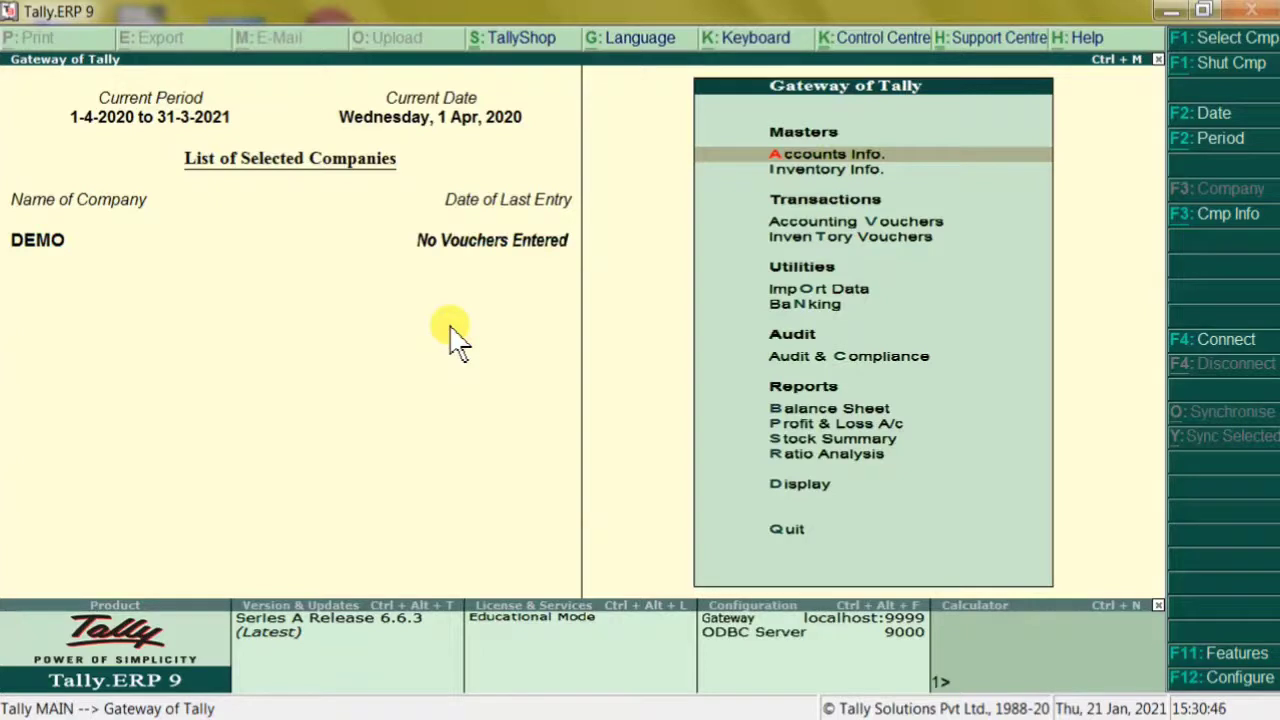
Close DEMO, browse the masked vault entries in the company list, then return to Company Info
key("alt+F3")
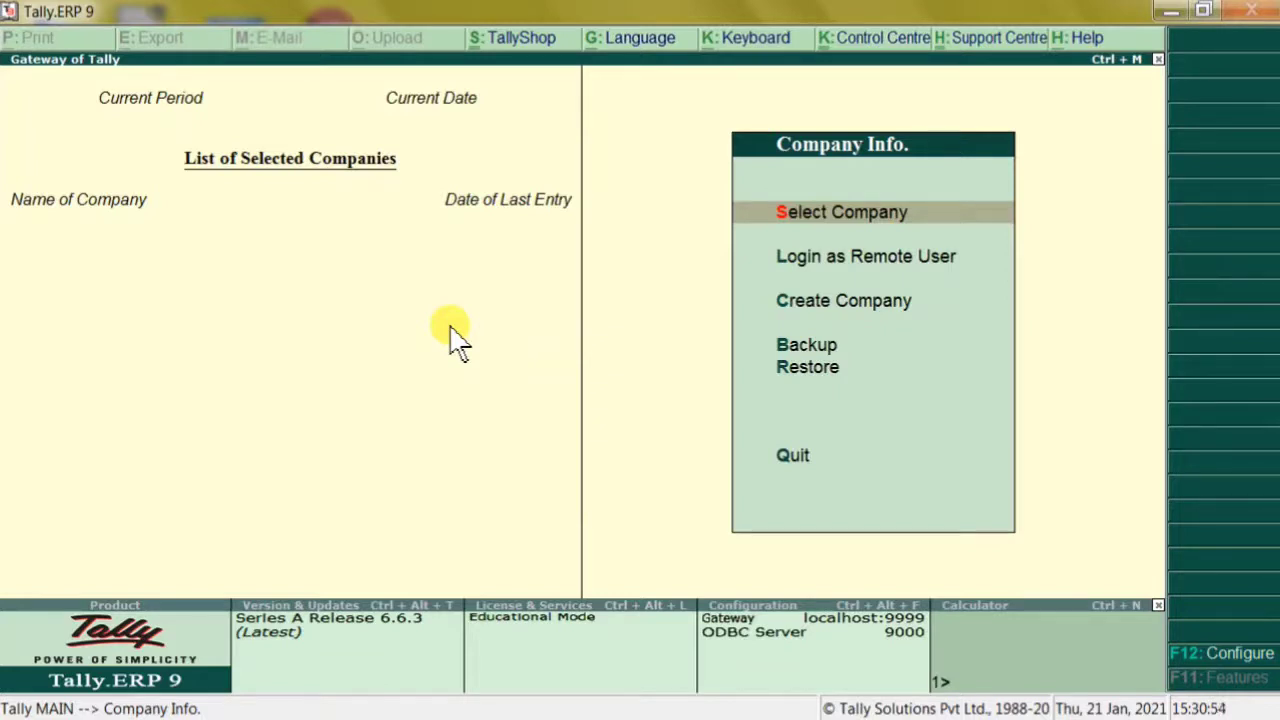
key("Return")
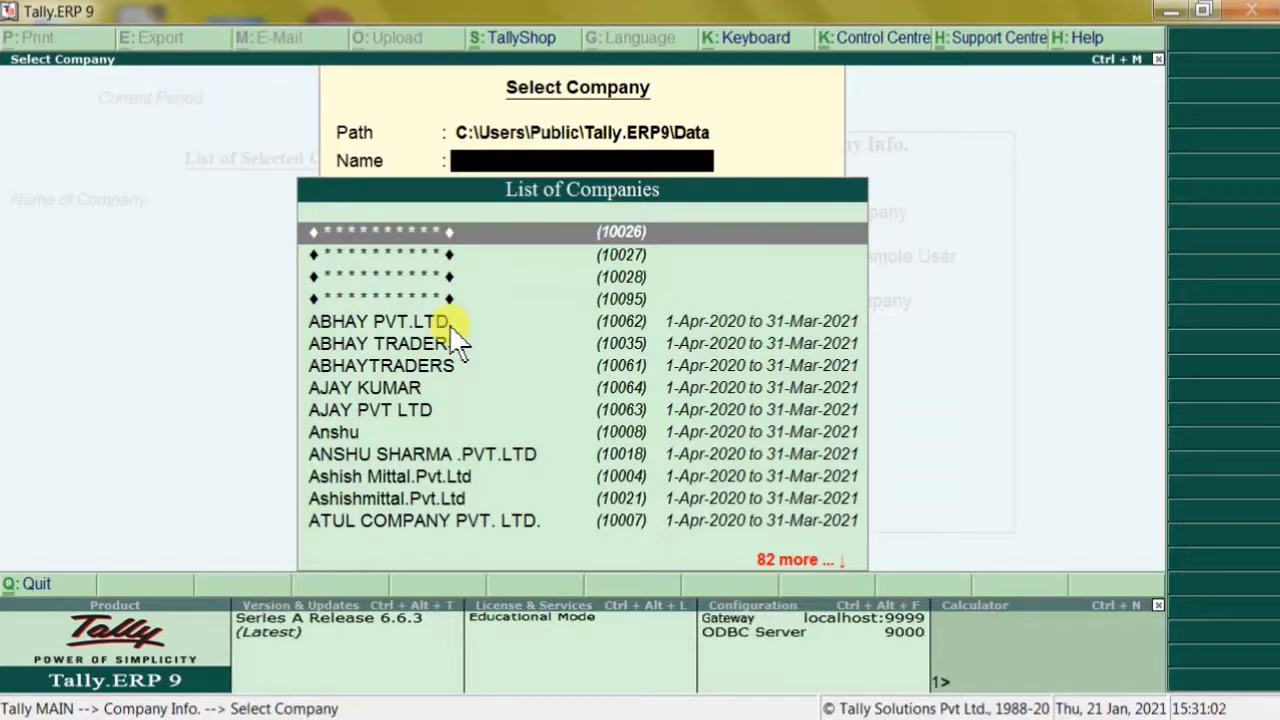
key("Down")
type("DEMO")
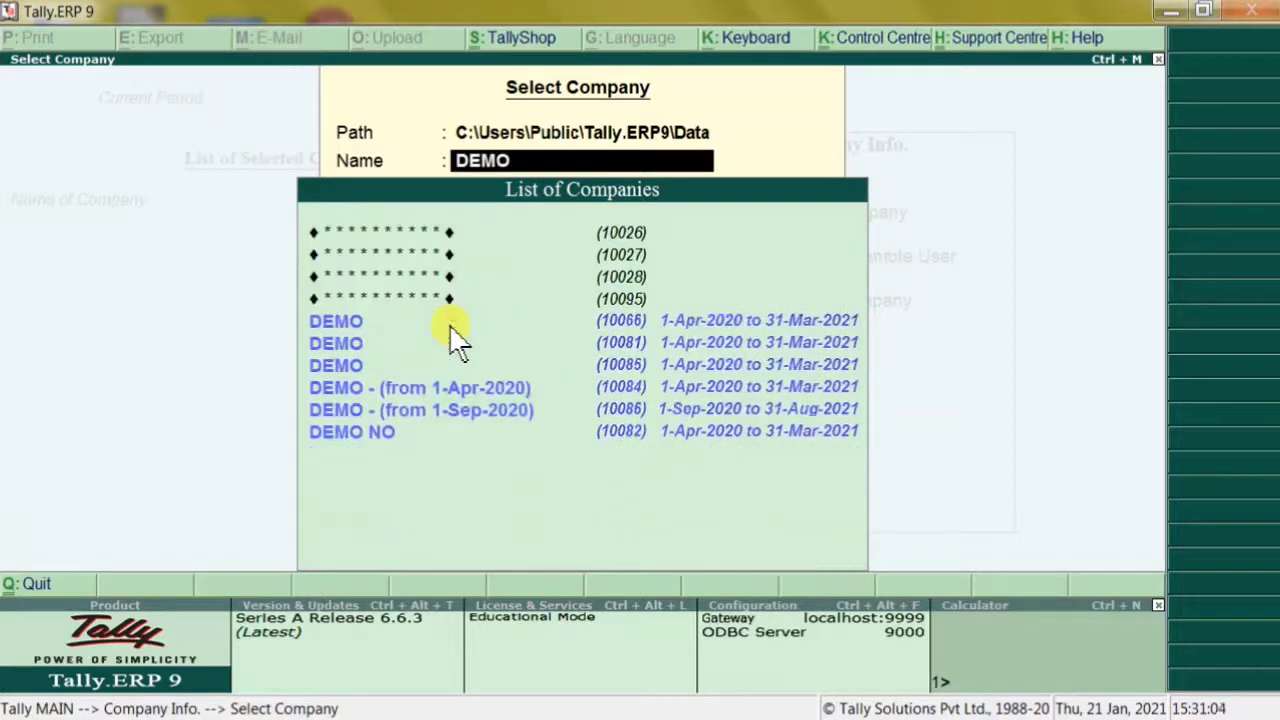
key("Down")
key("Down")
key("Down")
key("Down")
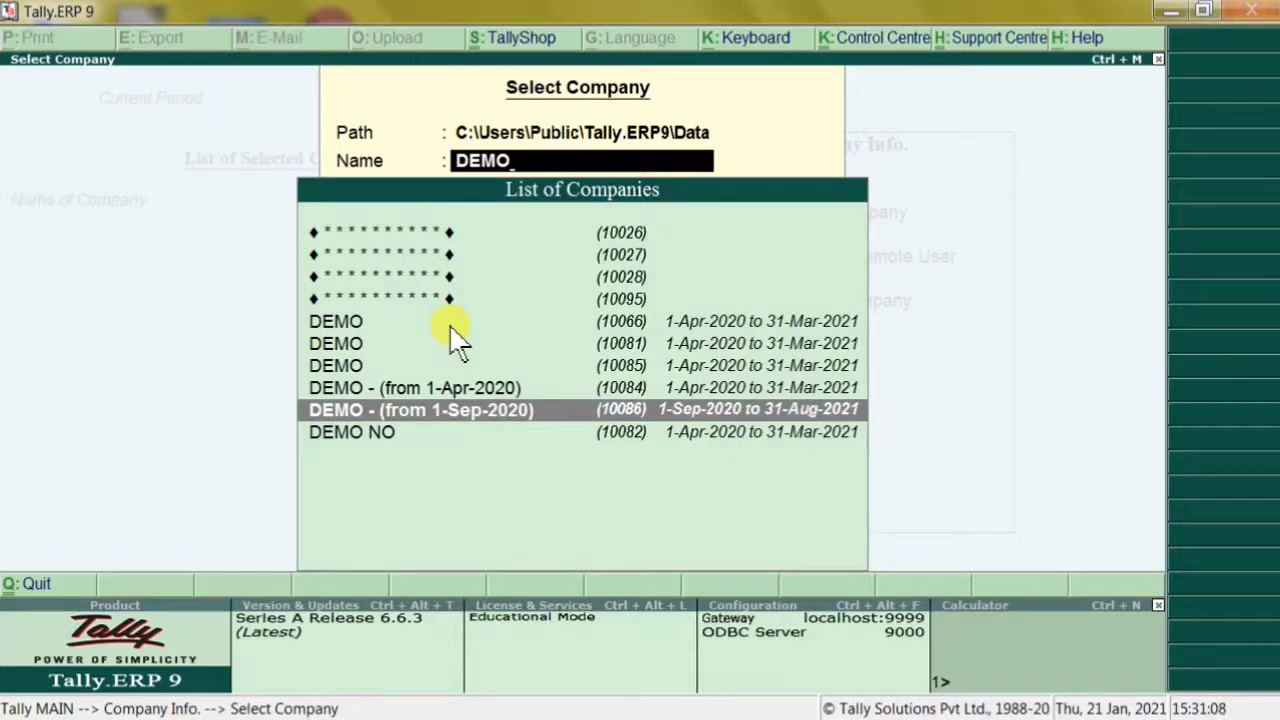
key("Up")
key("Up")
key("Up")
key("Up")
key("Up")
key("Up")
key("Up")
key("Up")
key("Up")
key("BackSpace")
key("BackSpace")
key("BackSpace")
key("BackSpace")
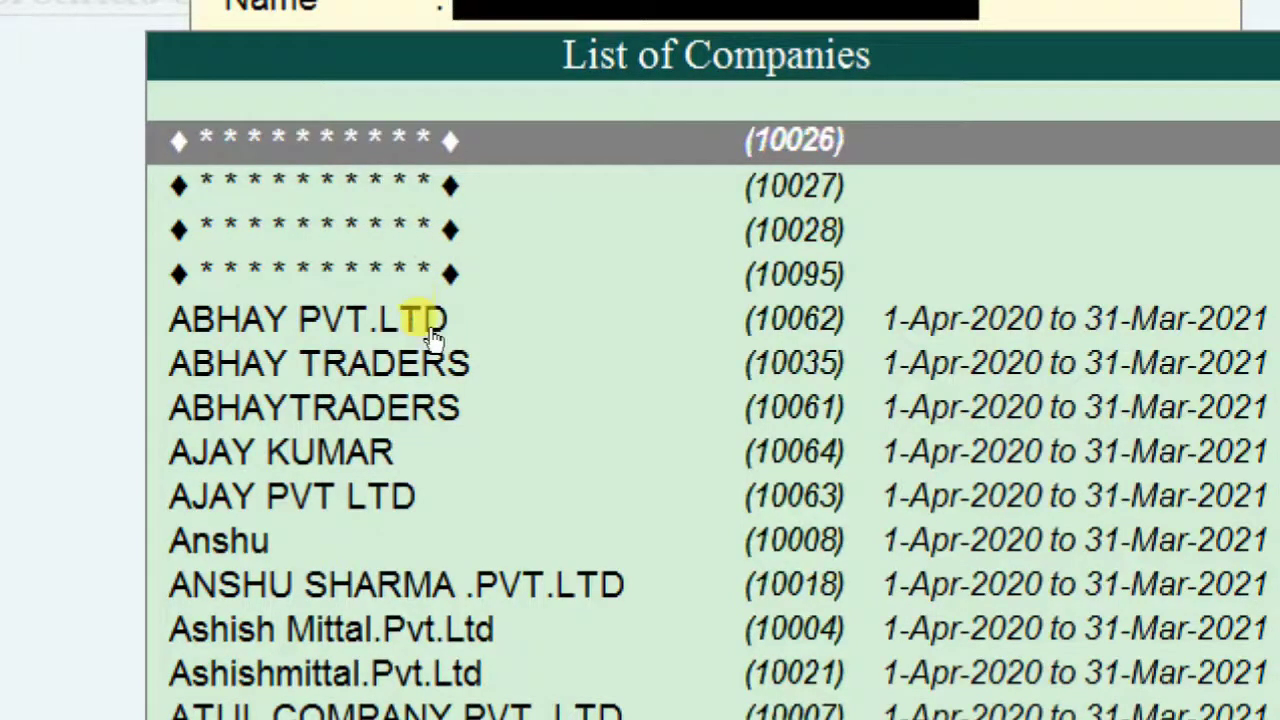
key("Down")
key("Down")
key("Down")
key("Up")
key("Up")
key("Up")
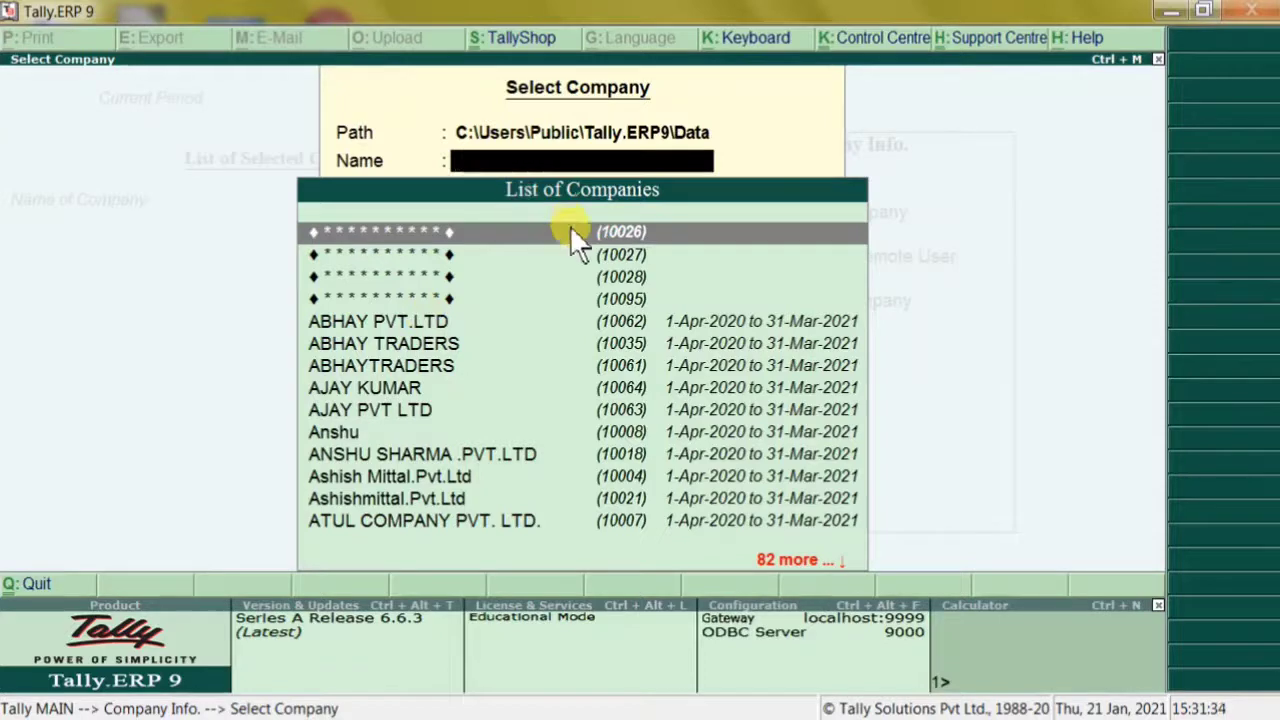
key("Escape")
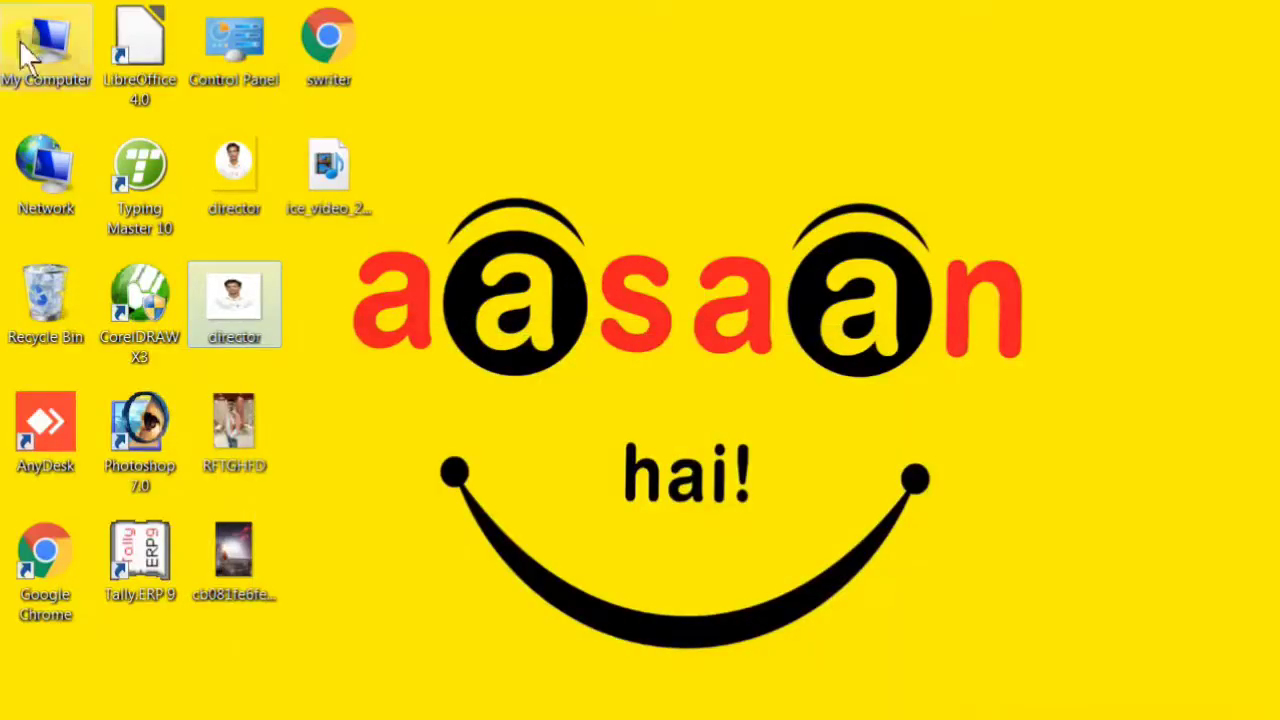
Browse from My Computer to C:\Users\Public\Tally.ERP9\Data
double_click(30, 55)
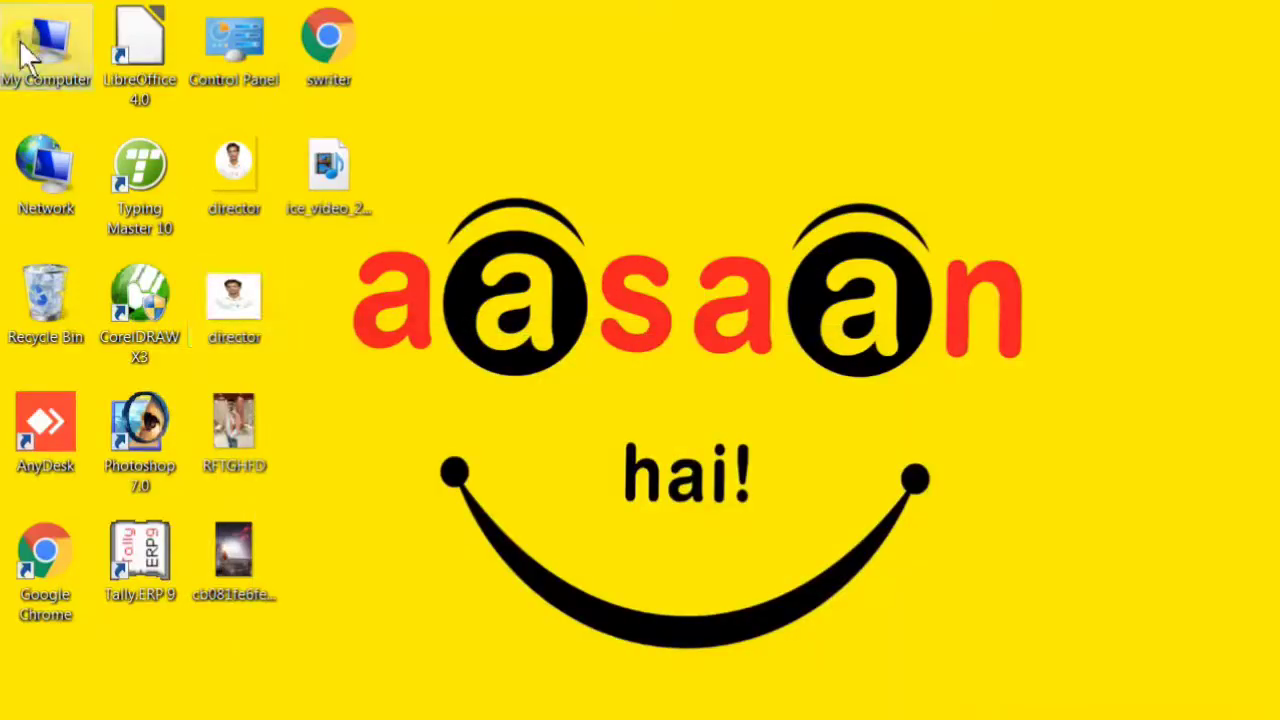
left_click(546, 196)
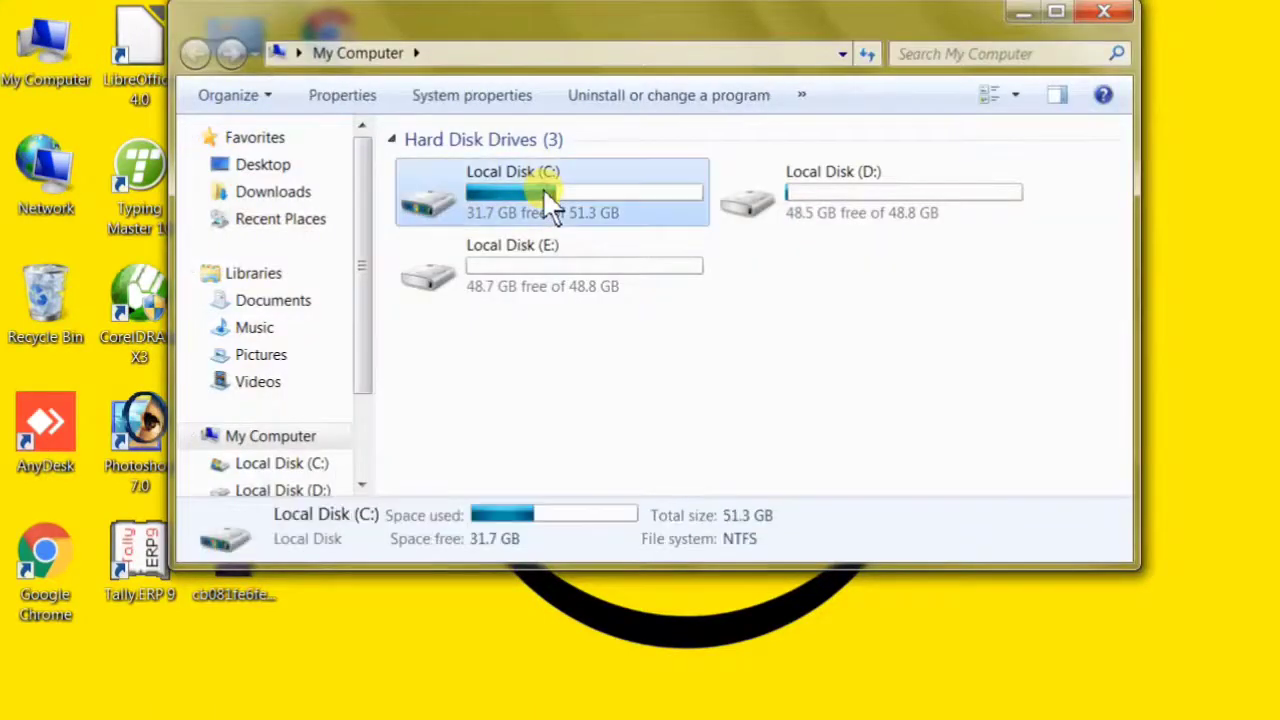
double_click(544, 193)
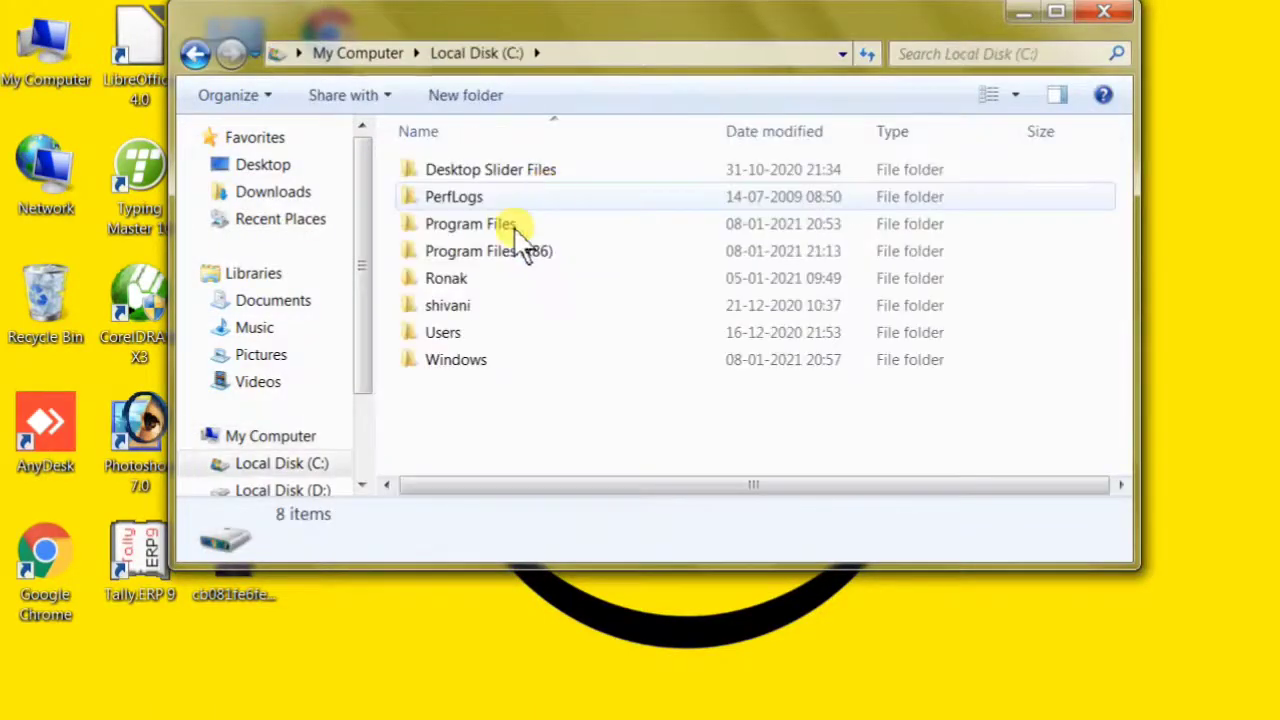
double_click(507, 330)
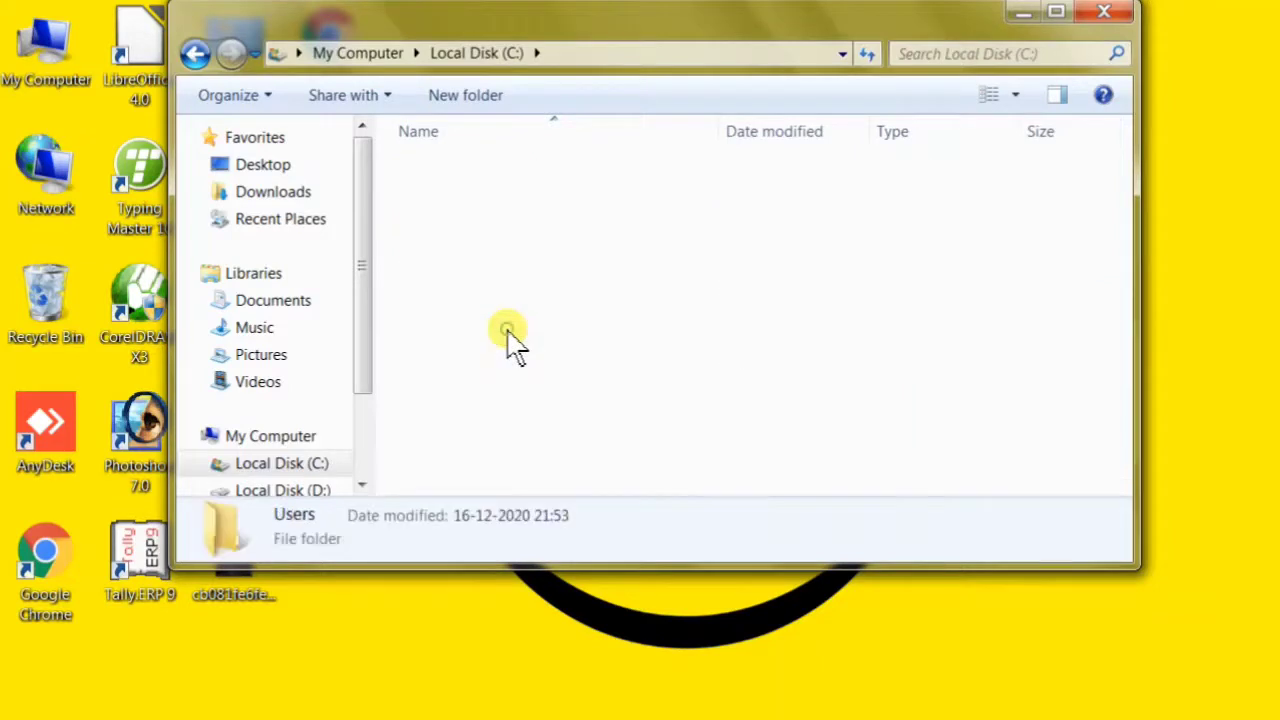
double_click(495, 200)
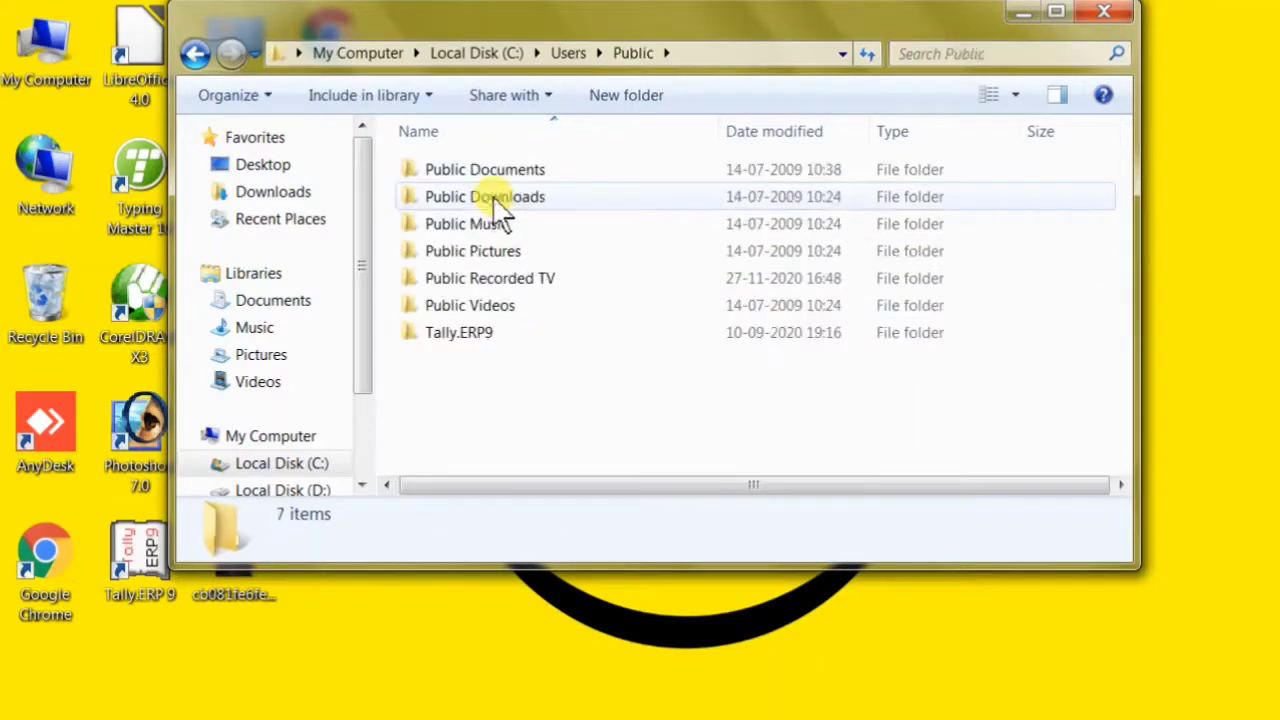
double_click(472, 340)
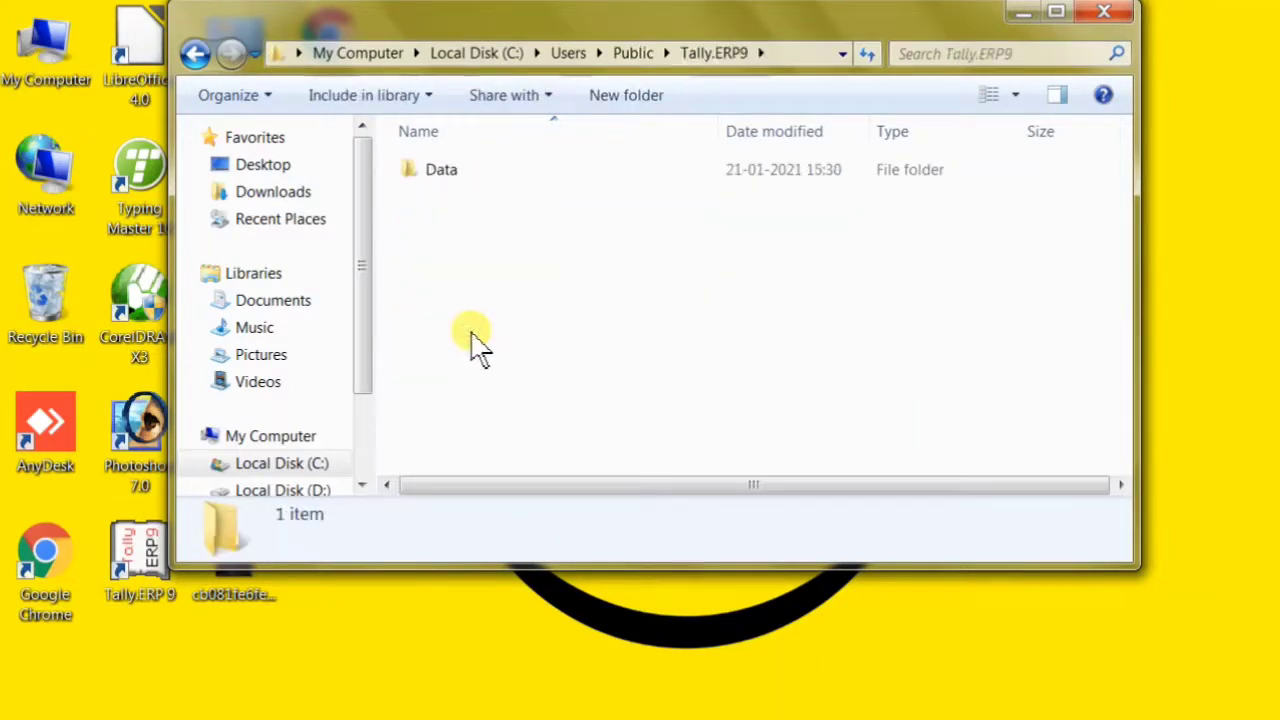
double_click(476, 182)
Maximize the Explorer window and select the company folder 10095
key("super+Up")
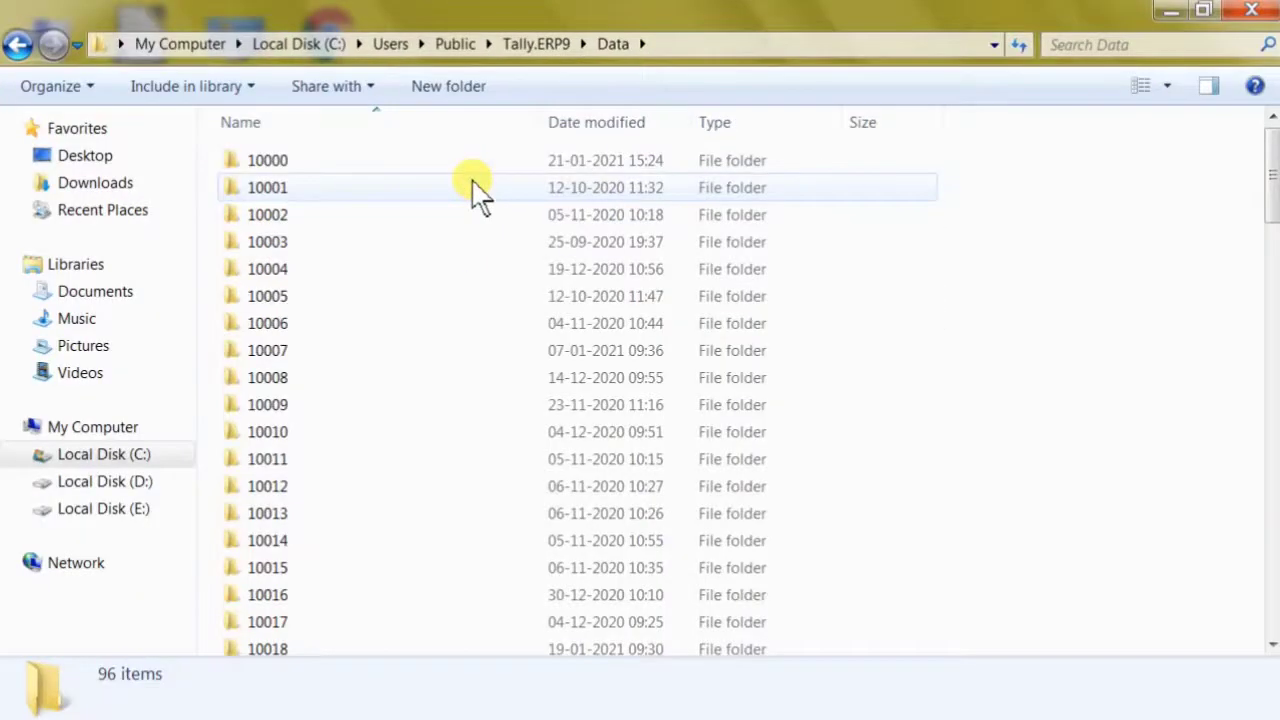
left_click(476, 190)
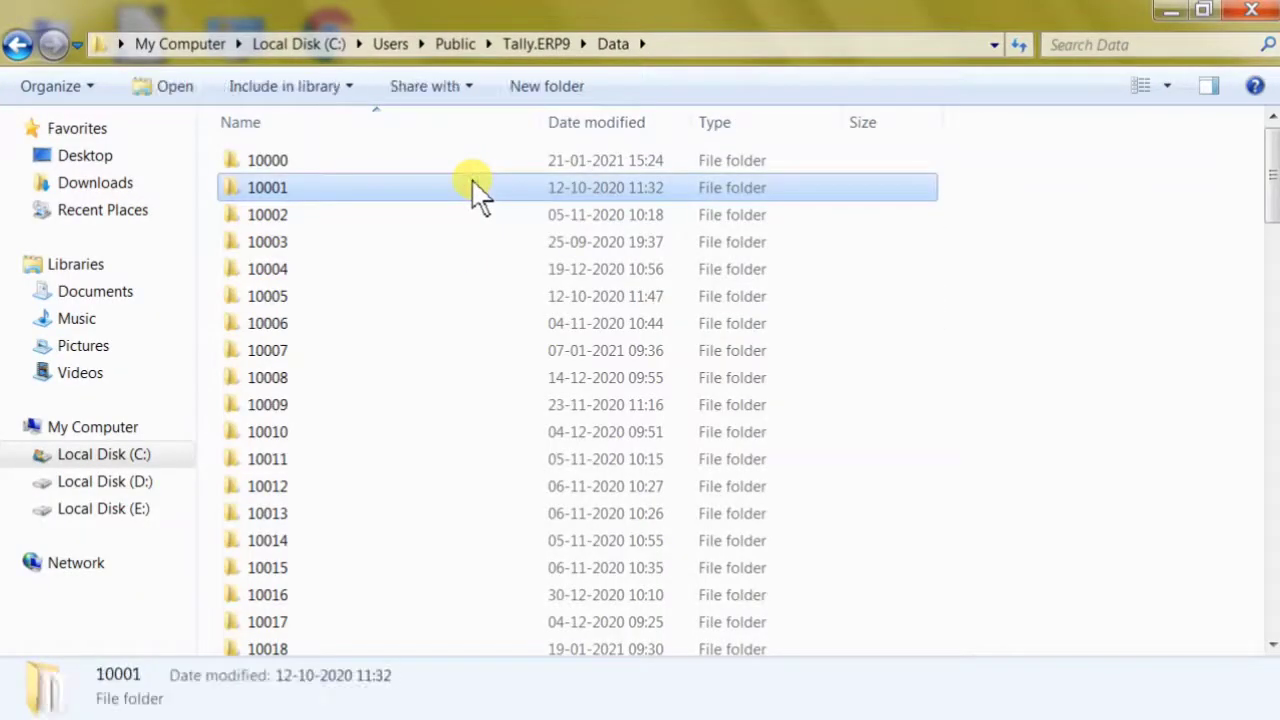
key("Down")
key("Down")
key("Down")
key("Down")
key("Down")
key("Down")
key("Down")
key("Down")
key("Down")
key("Down")
key("Down")
key("Down")
key("Down")
key("Down")
key("Down")
key("Down")
key("Down")
key("Down")
key("Down")
key("Down")
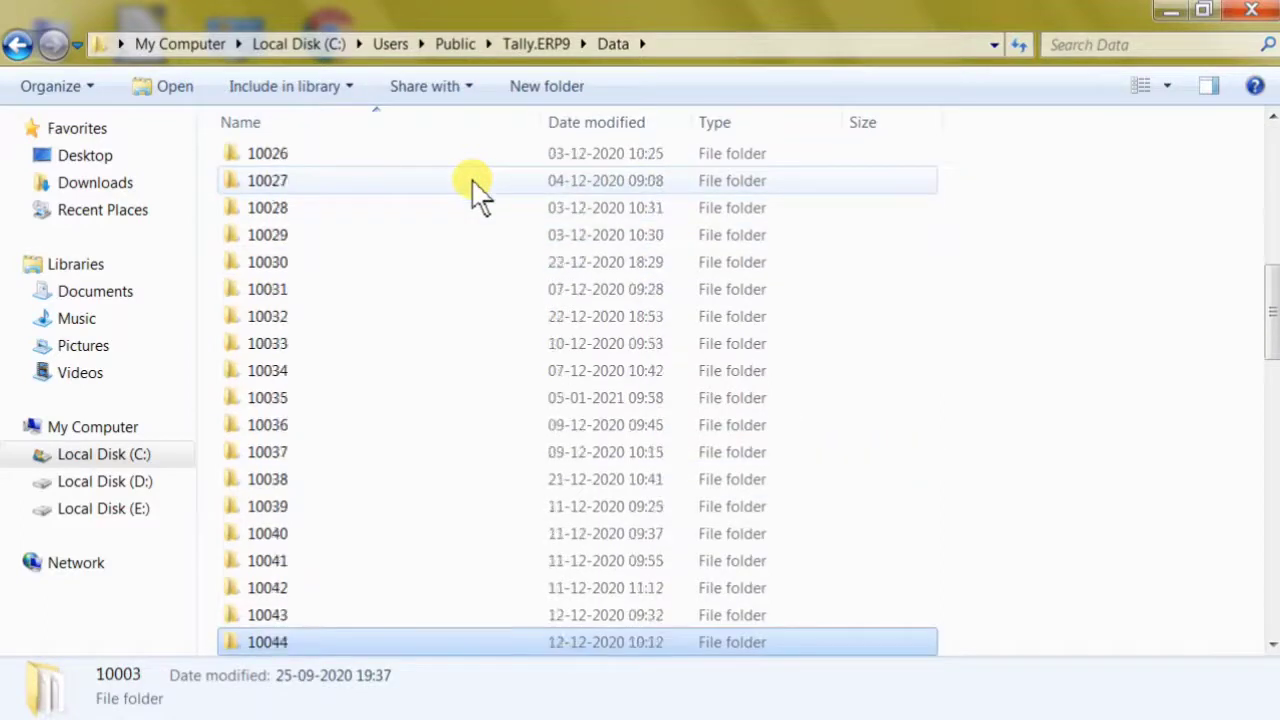
key("Down")
key("Down")
key("Down")
key("Down")
key("Down")
key("Down")
key("Down")
key("Down")
key("Down")
key("Down")
key("Down")
key("Down")
key("Down")
key("Down")
key("Down")
key("Down")
key("Down")
key("Down")
key("Down")
key("Down")
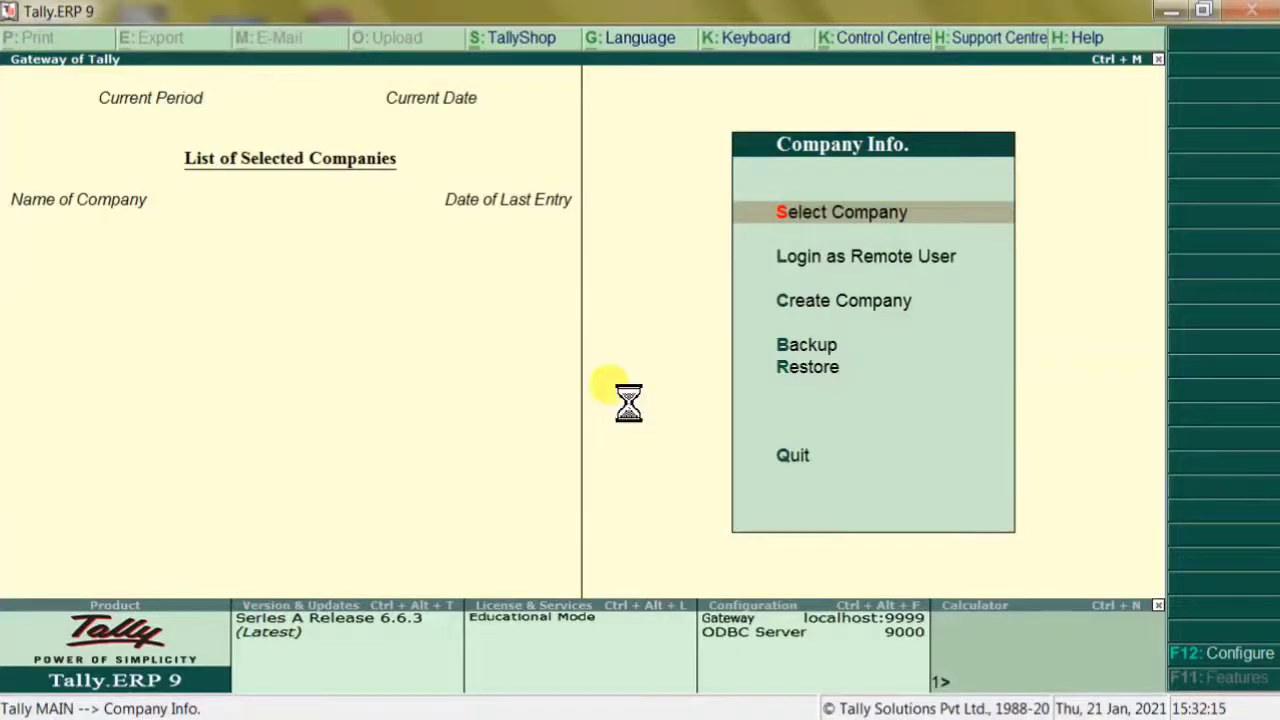
Open the masked company 10095 from the Select Company list
key("Return")
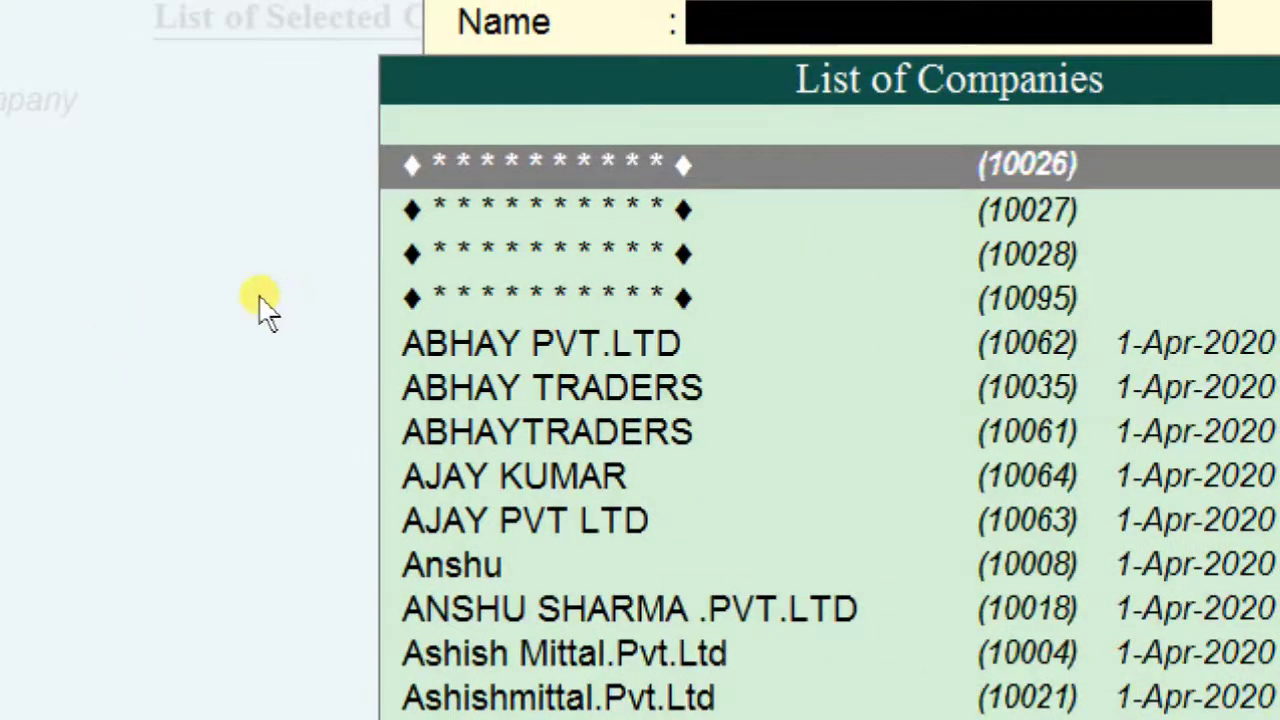
key("Down")
key("Down")
key("Down")
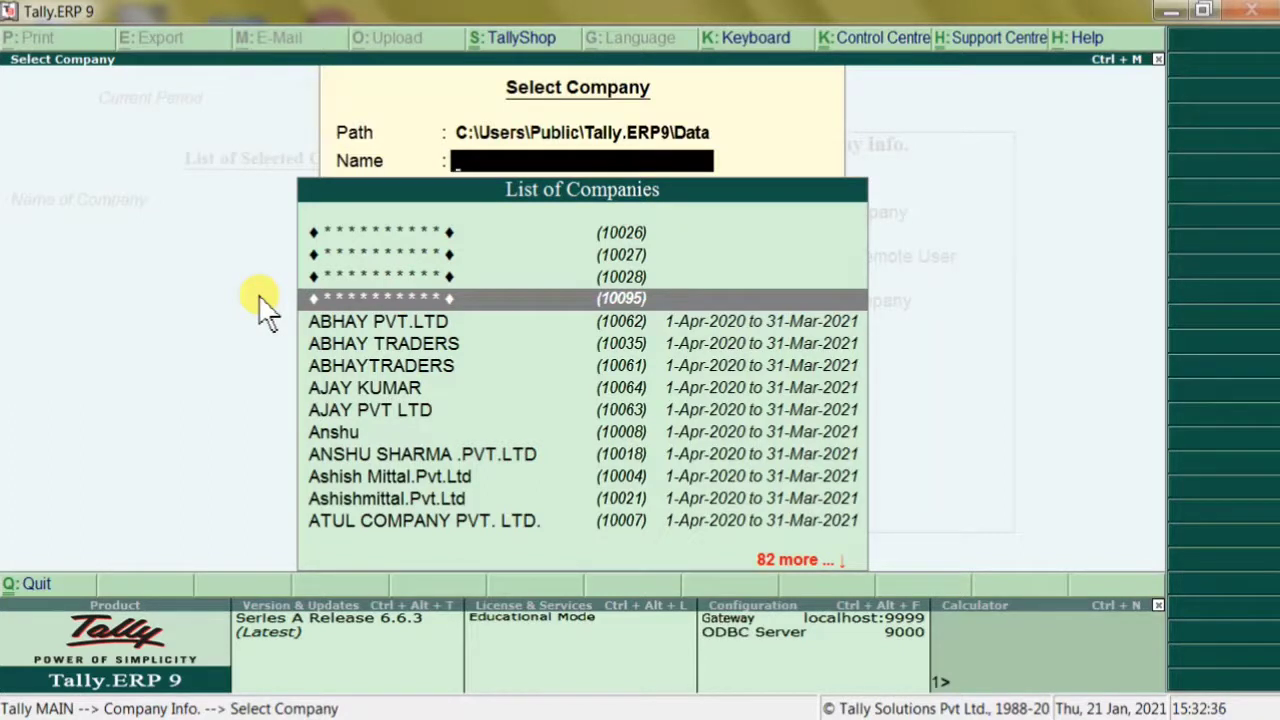
key("Return")
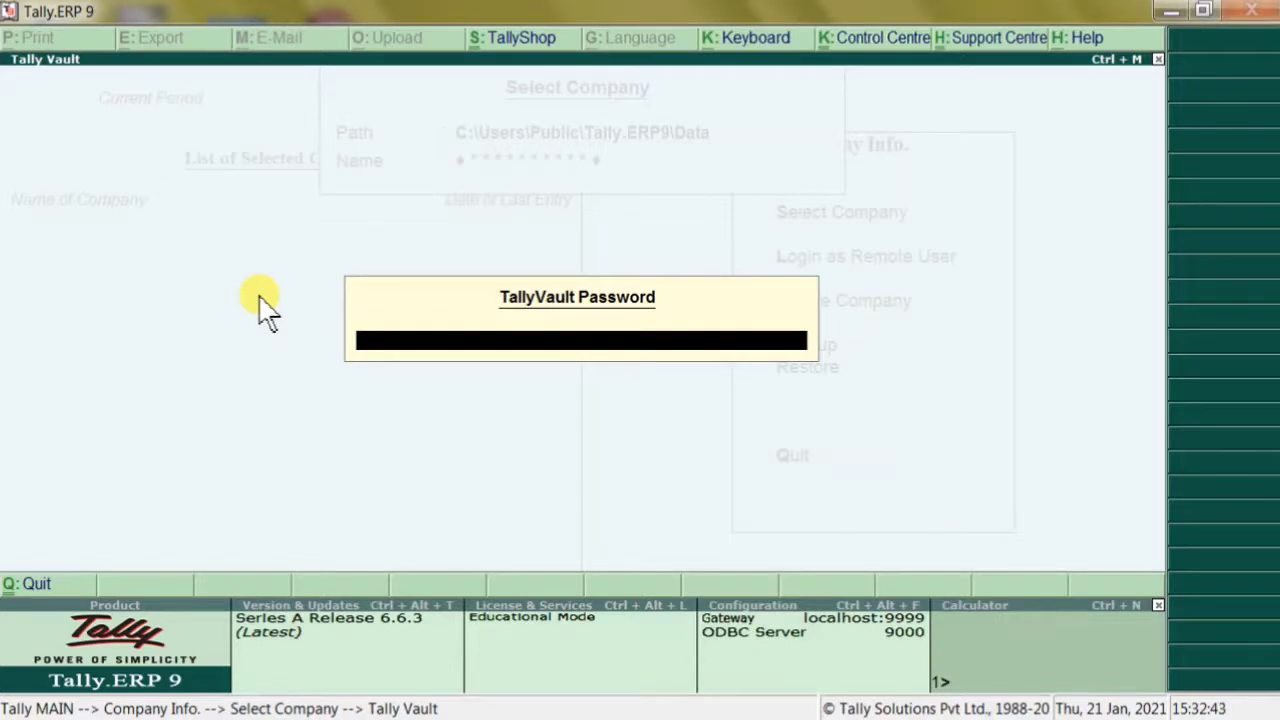
Enter its TallyVault password and log in as user DEMO with the user password
type("********")
key("Return")
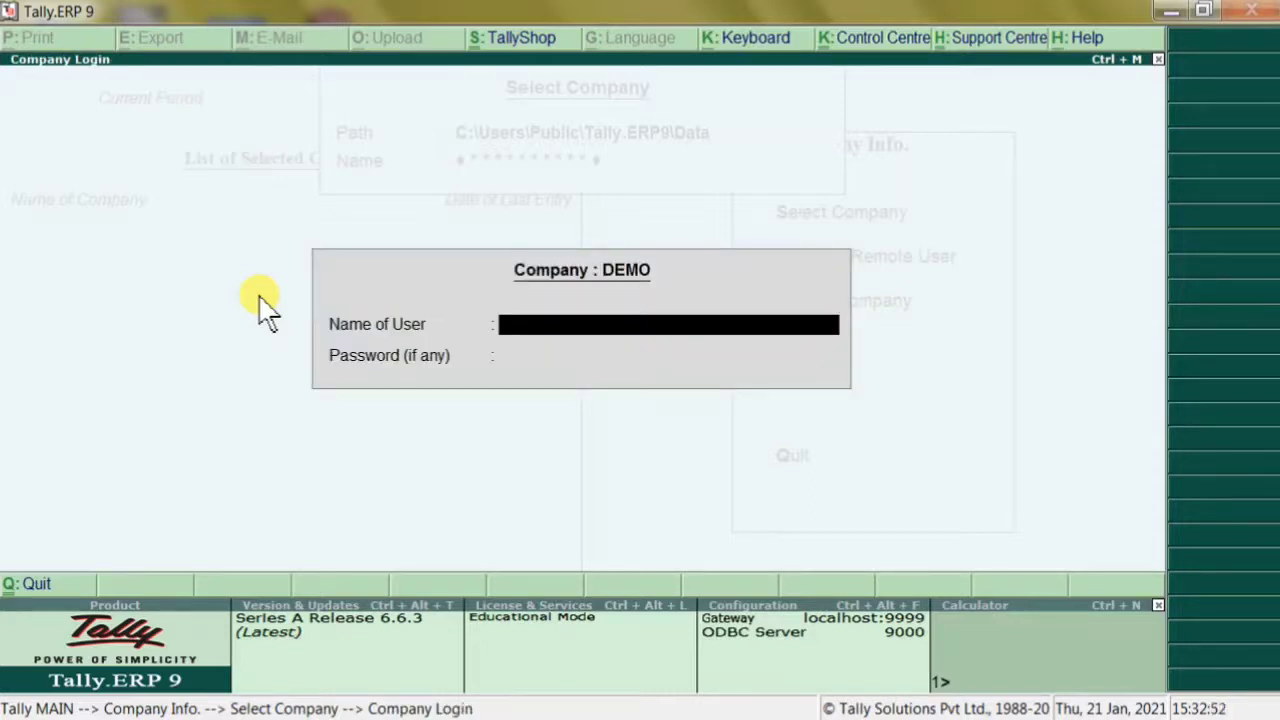
type("DEMO")
key("Return")
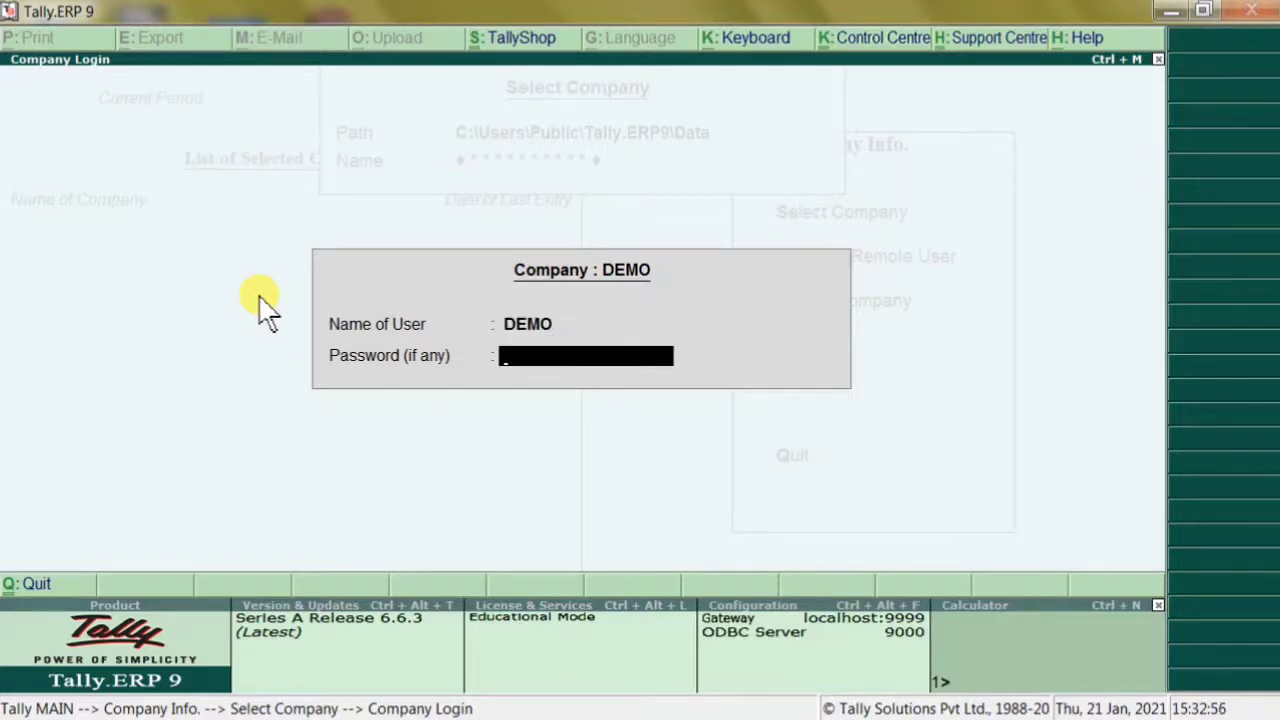
type("***")
key("Return")
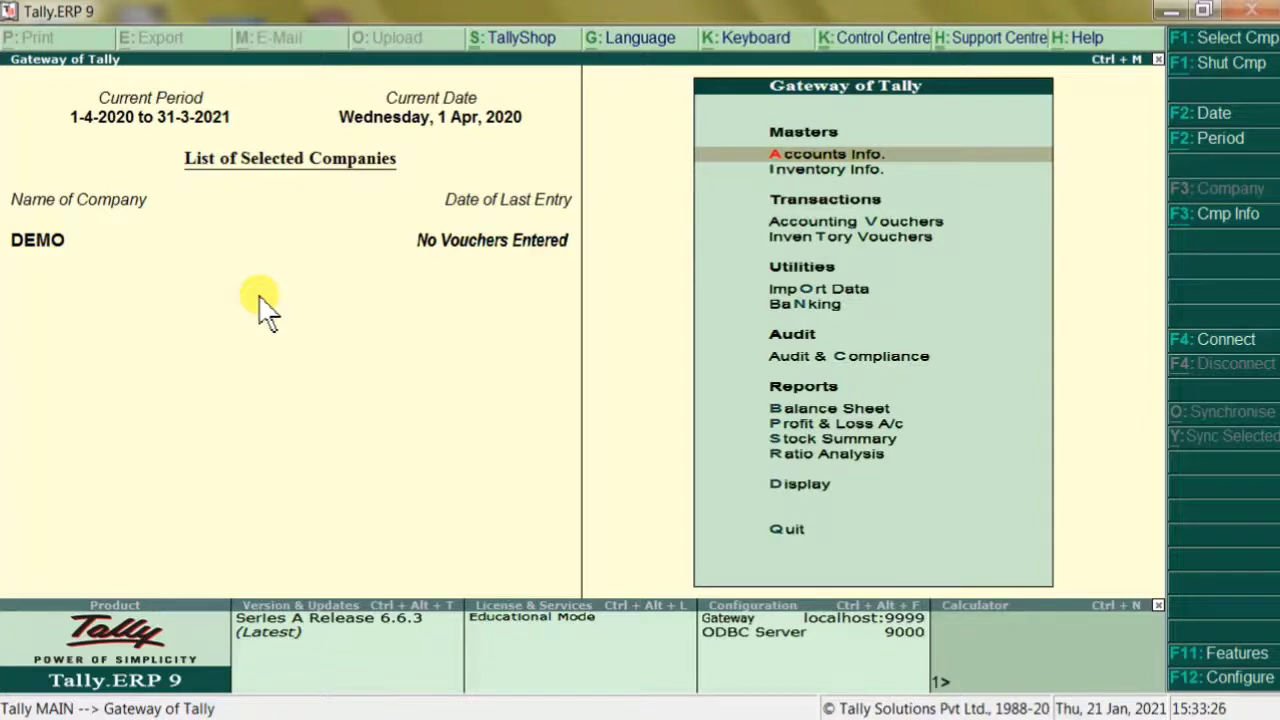
Shut DEMO with Alt+F1, then browse the Select Company list back to the starred masked entries
key("alt+F1")
key("Return")
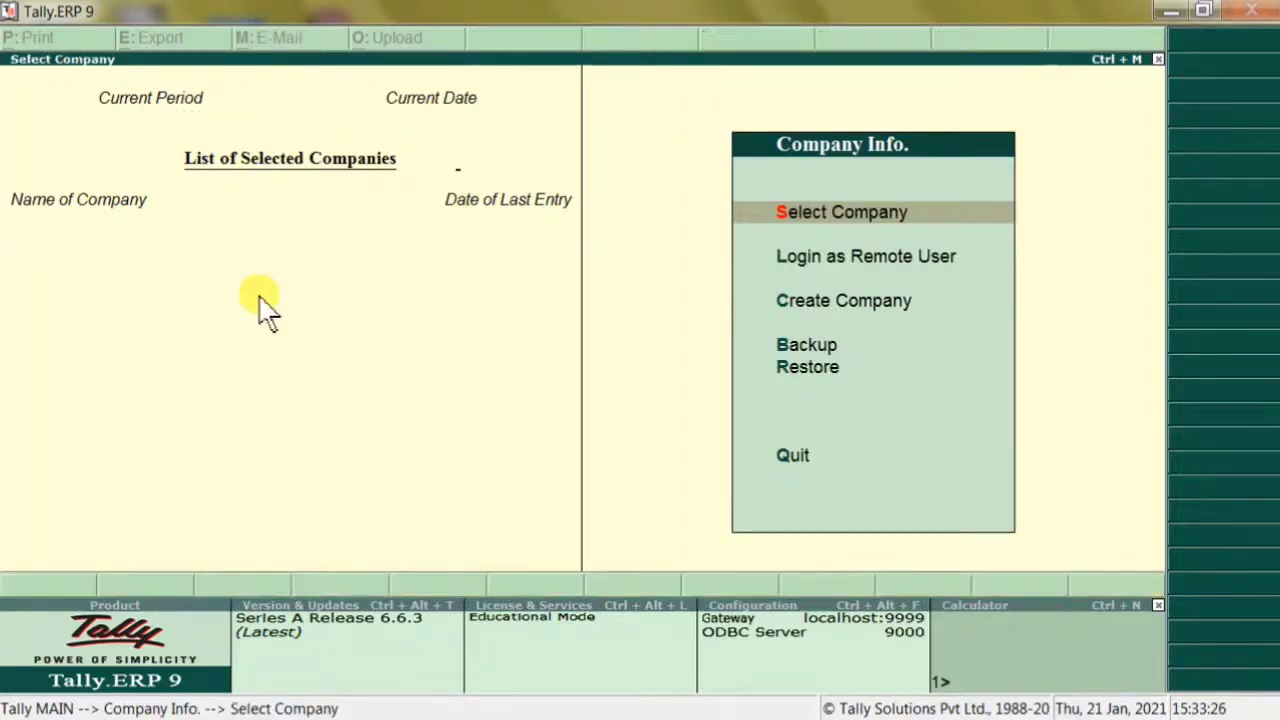
key("Down")
key("Down")
key("Down")
key("Down")
key("Down")
key("Down")
key("Down")
key("Down")
key("Down")
key("Down")
key("Down")
key("Down")
key("Down")
key("Down")
key("Down")
key("Down")
key("Down")
key("Down")
key("Down")
key("Down")
key("Down")
key("Down")
key("Down")
key("Down")
key("Down")
key("Down")
key("Down")
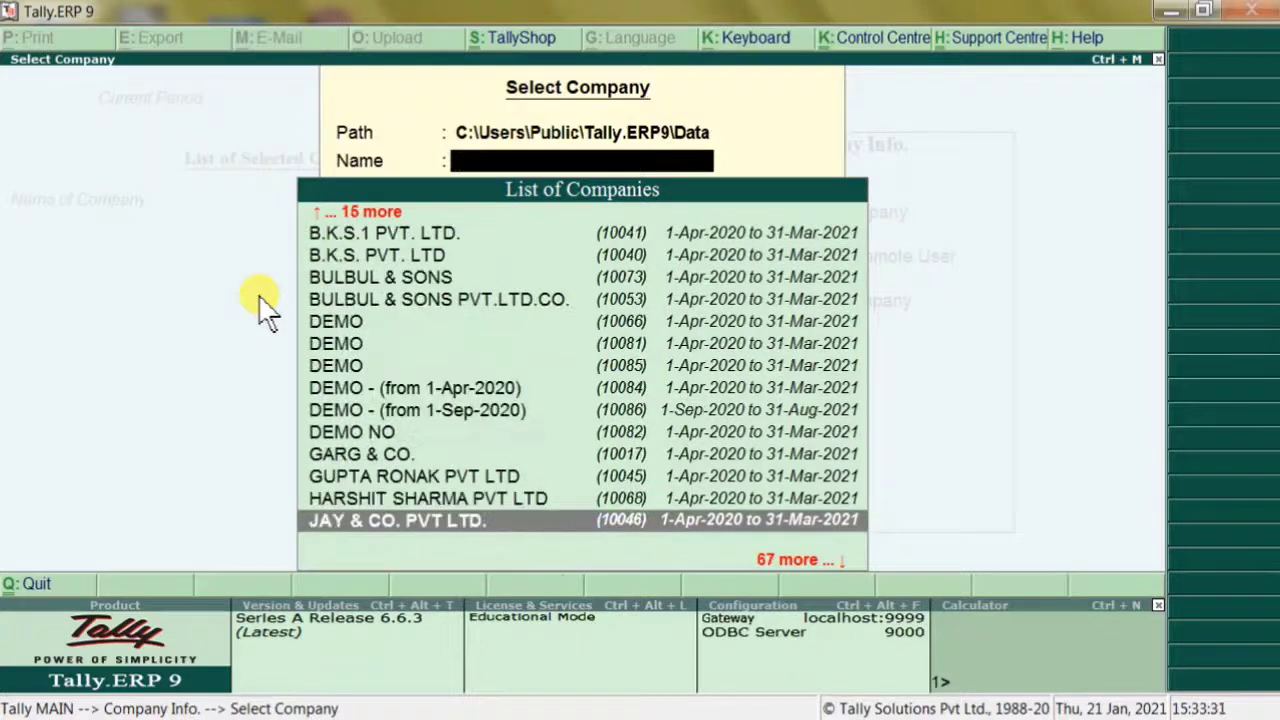
key("Down")
key("Down")
key("Down")
key("Down")
key("Down")
key("Down")
key("Down")
key("Down")
key("Down")
key("Down")
key("Down")
key("Down")
key("Down")
key("Down")
key("Down")
key("Down")
key("Down")
key("Down")
key("Down")
key("Down")
key("Up")
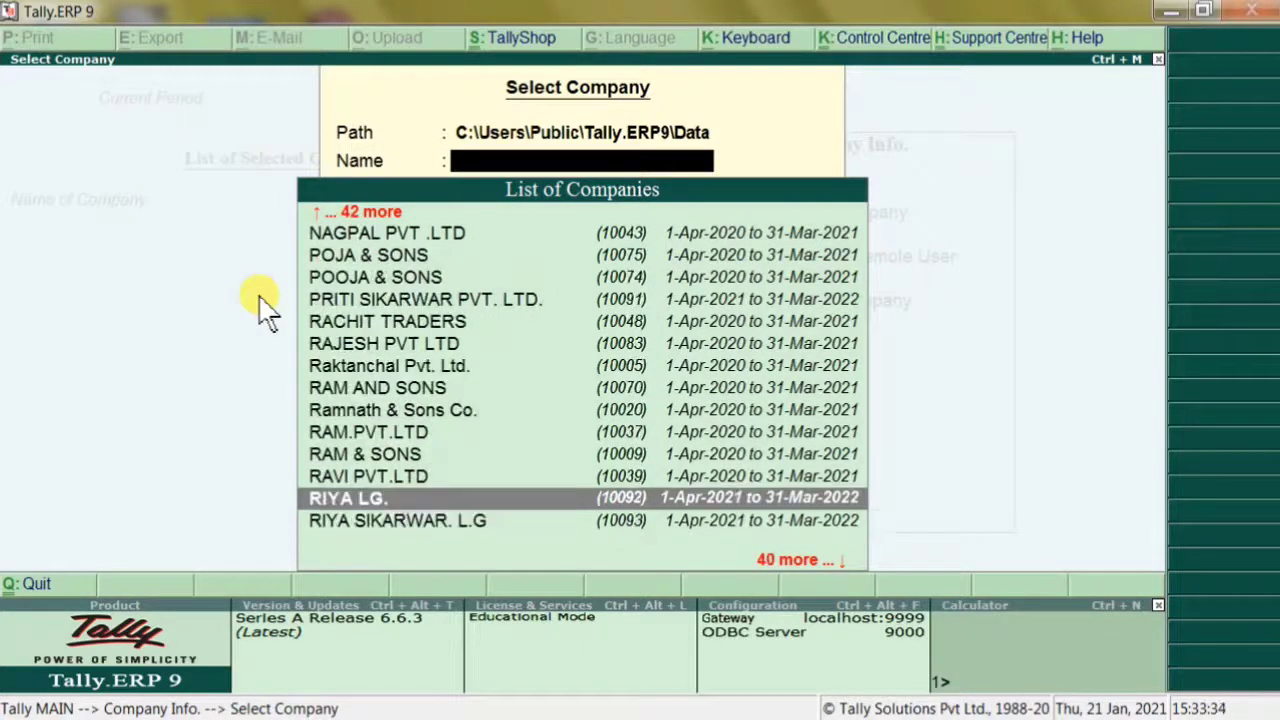
key("Up")
key("Up")
key("Up")
key("Up")
key("Up")
key("Up")
key("Up")
key("Up")
key("Up")
key("Up")
key("Up")
key("Up")
key("Up")
key("Up")
key("Up")
key("Up")
key("Up")
key("Up")
key("Up")
key("Up")
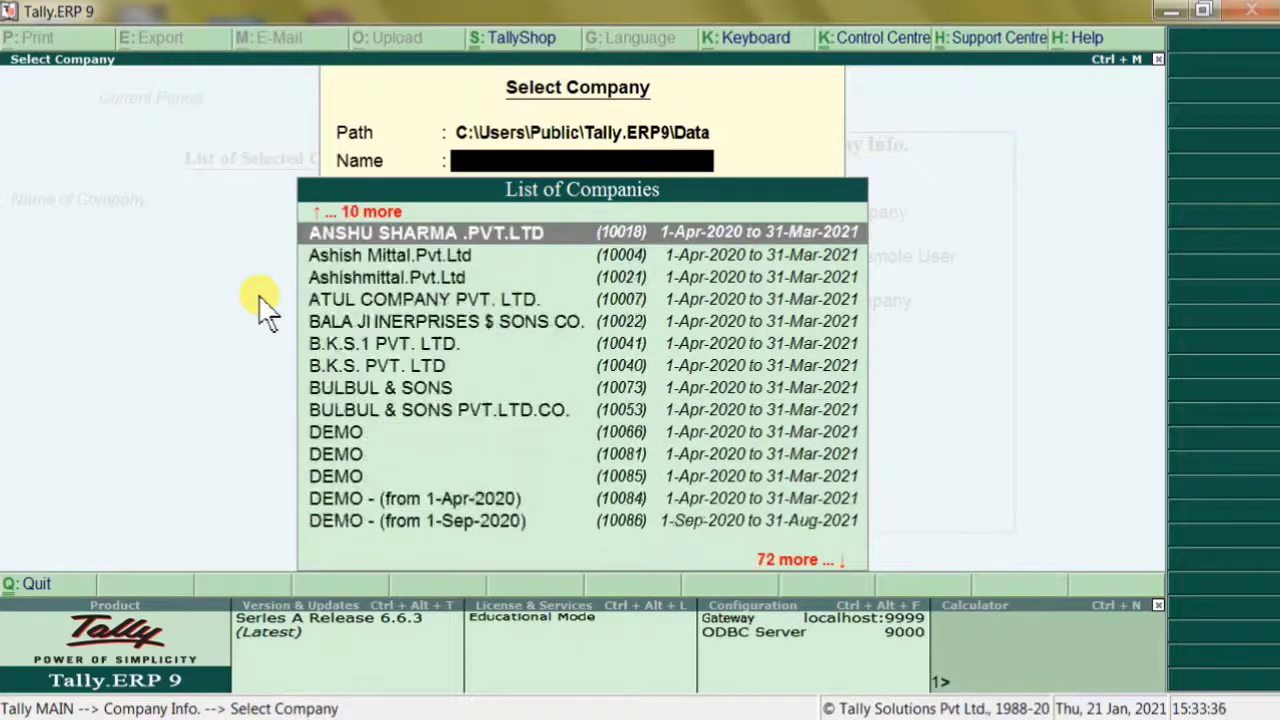
key("Up")
key("Up")
key("Up")
key("Up")
key("Up")
key("Up")
key("Up")
key("Up")
key("Up")
key("Up")
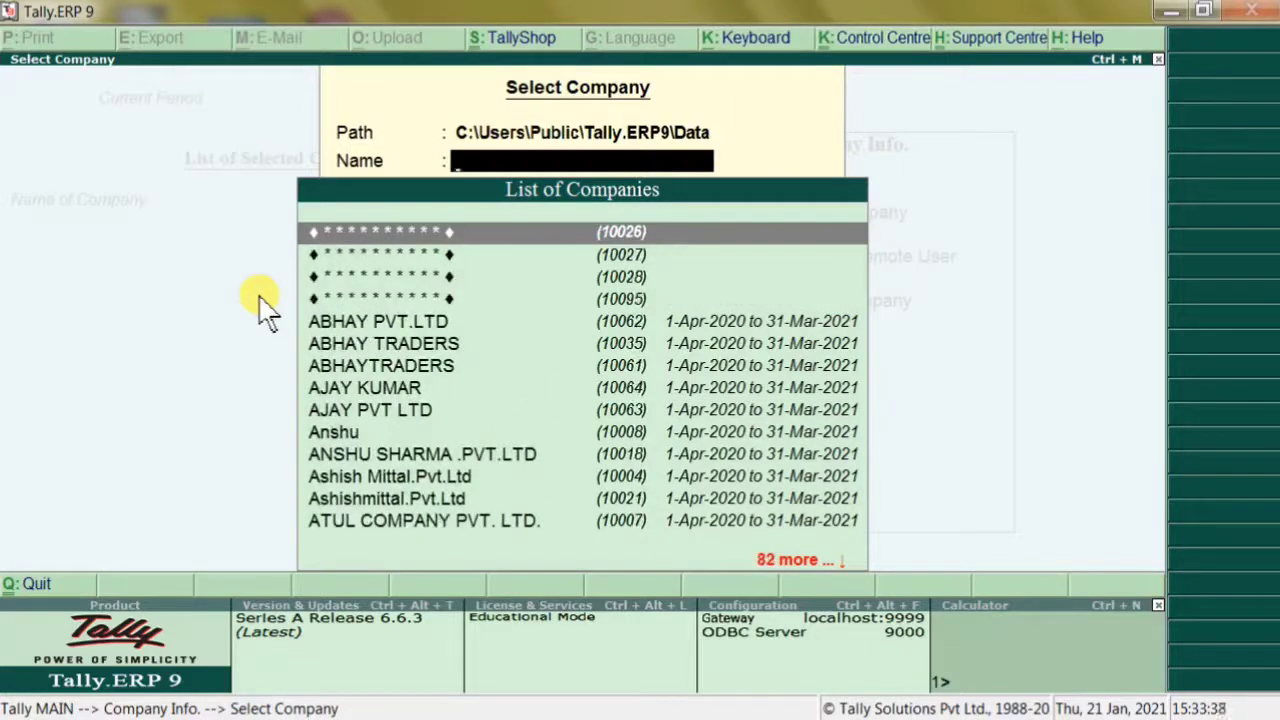